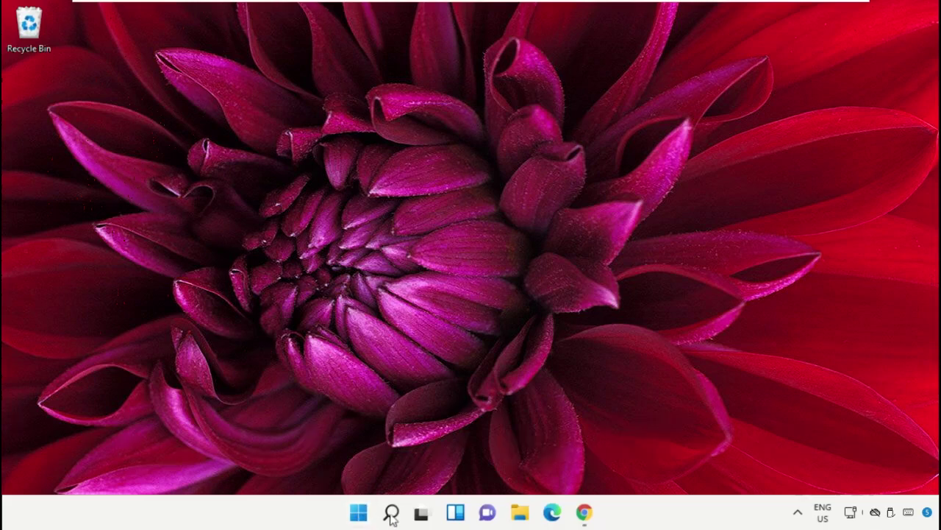
# Step: Search for 'task manager', launch Task Manager, and move its window to the left
pyautogui.click(392, 517)
pyautogui.click(298, 69)
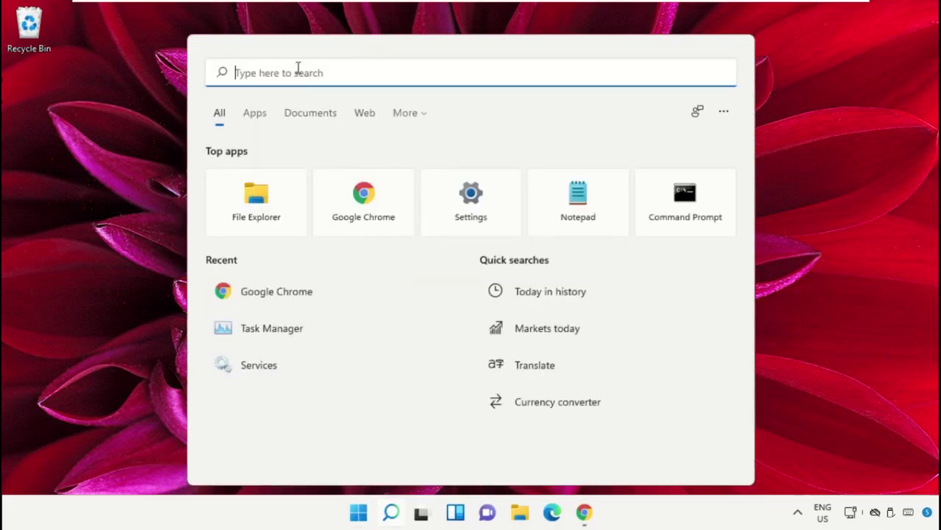
pyautogui.write('task manager')
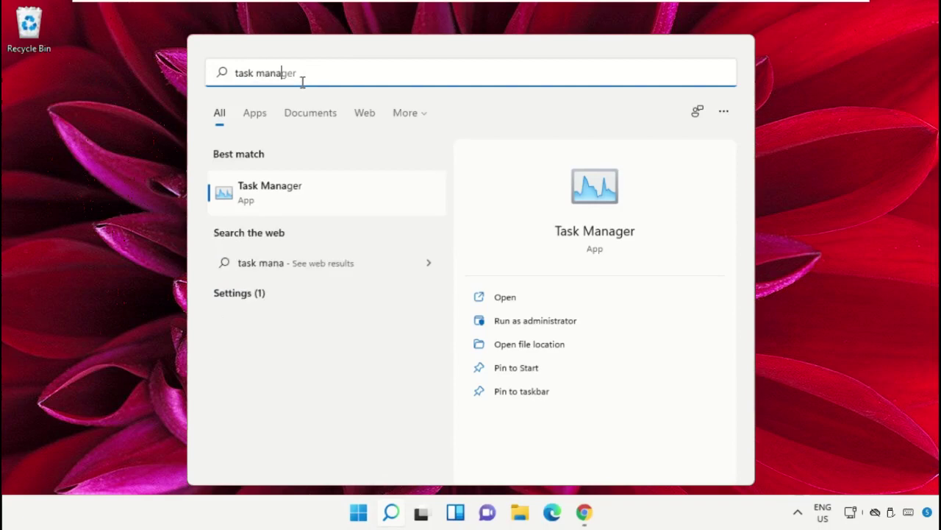
pyautogui.rightClick(266, 198)
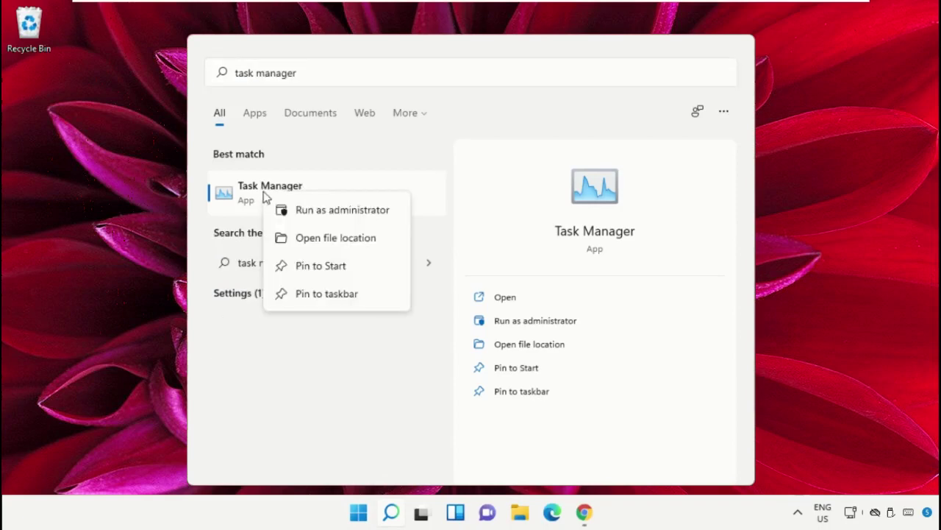
pyautogui.click(329, 211)
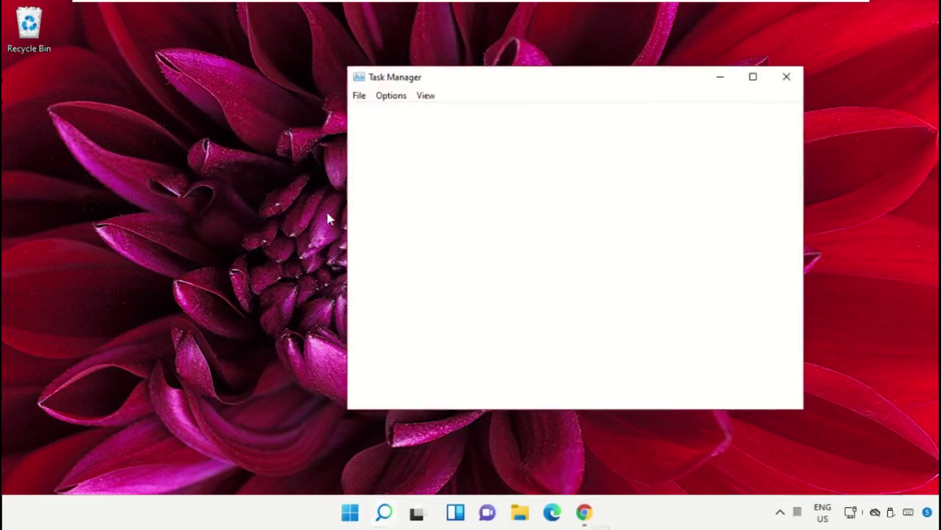
pyautogui.moveTo(480, 78); pyautogui.dragTo(213, 141)
pyautogui.click(90, 159)
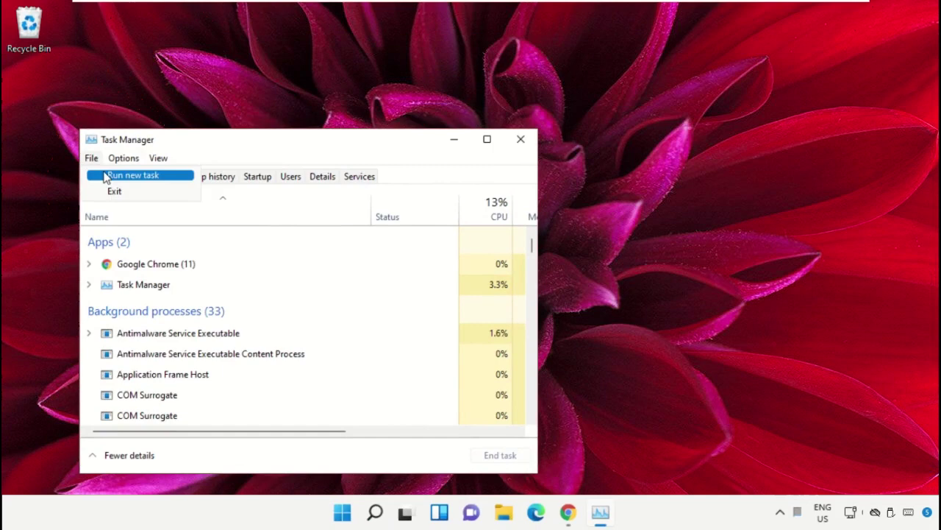
# Step: Start a new task and browse to the C:\Windows folder
pyautogui.click(107, 176)
pyautogui.moveTo(195, 178); pyautogui.dragTo(657, 143)
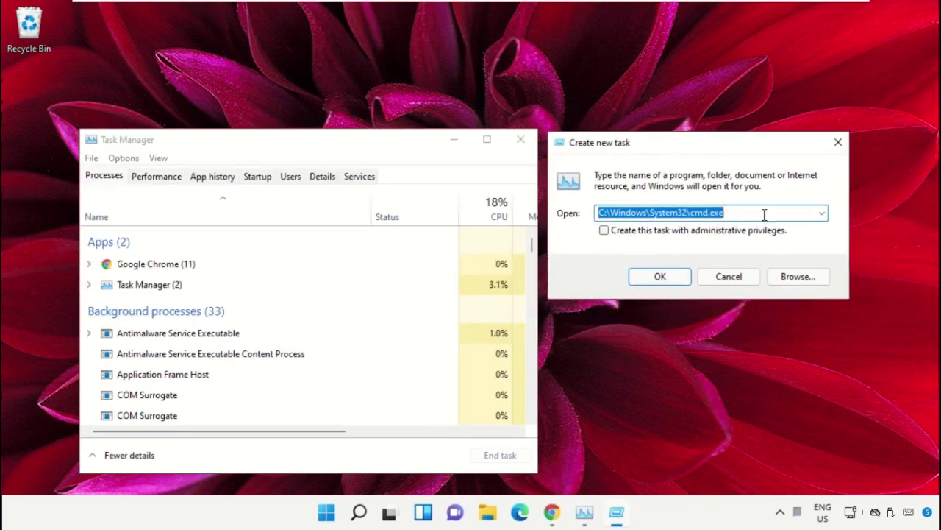
pyautogui.click(793, 282)
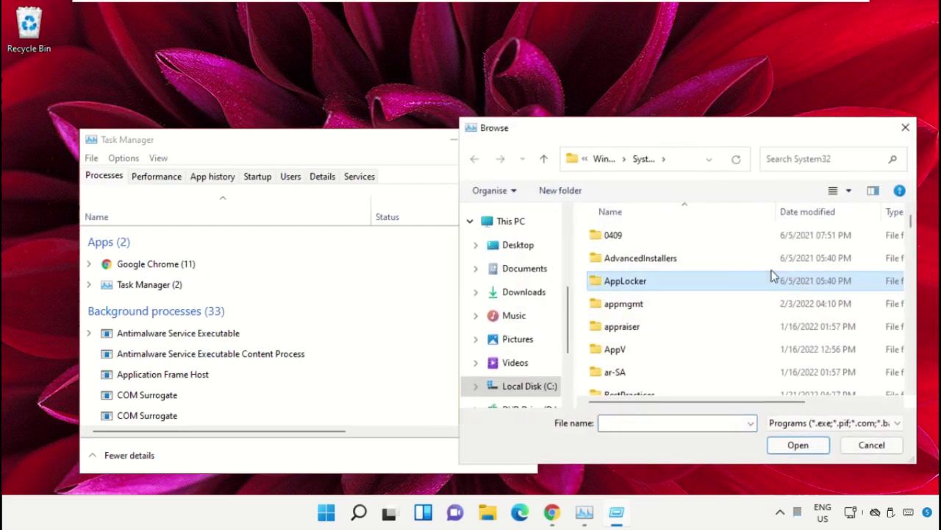
pyautogui.click(513, 221)
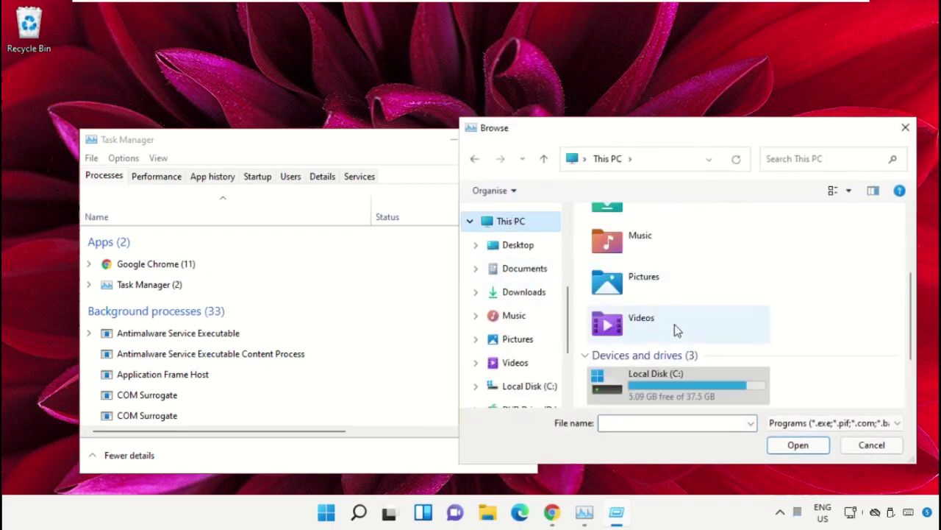
pyautogui.doubleClick(683, 380)
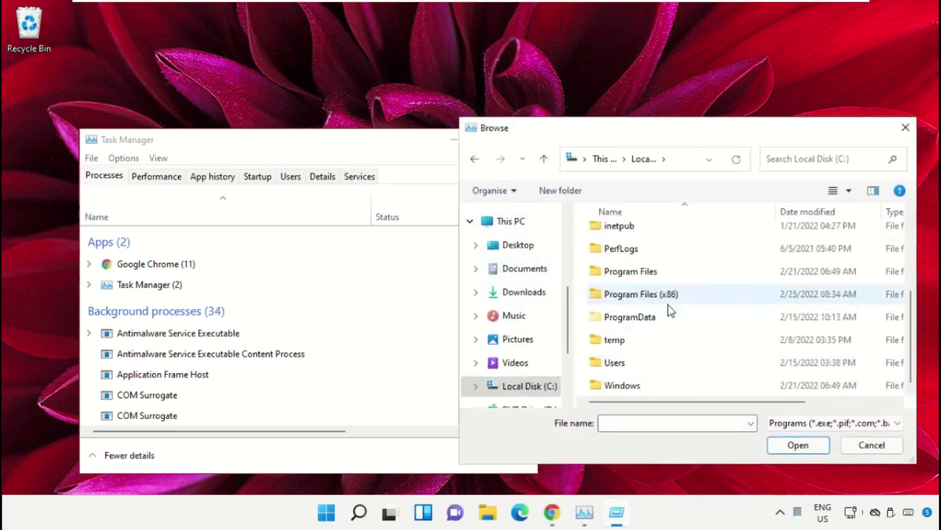
pyautogui.doubleClick(636, 386)
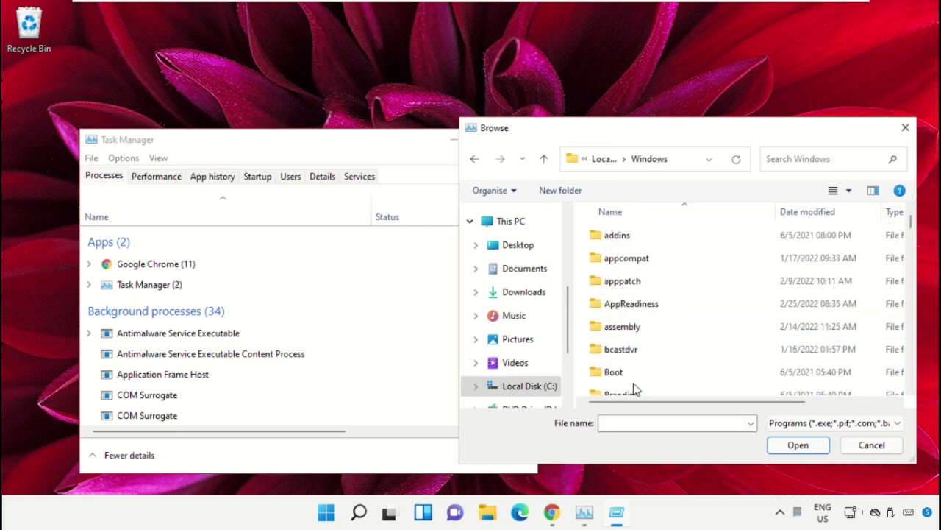
# Step: Go into System32 and pick cmd.exe as the program to run
pyautogui.click(641, 288)
pyautogui.write('system')
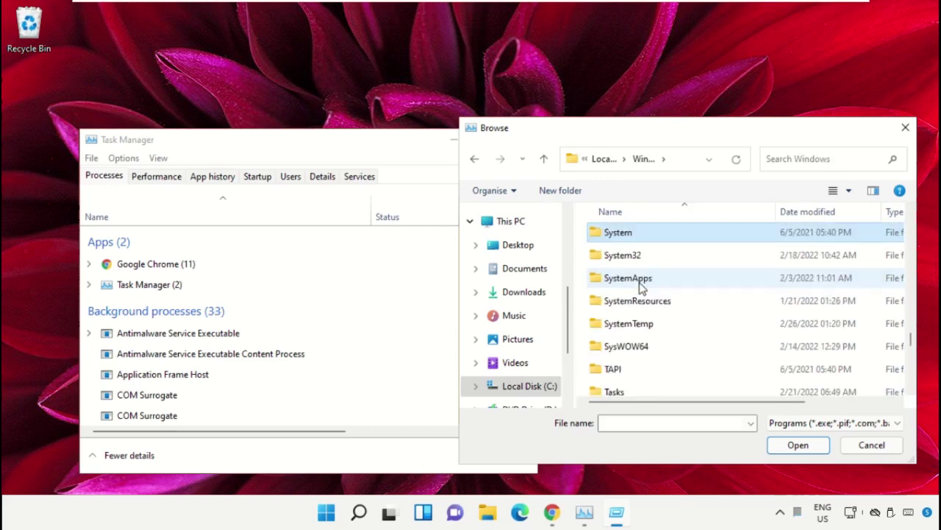
pyautogui.doubleClick(631, 256)
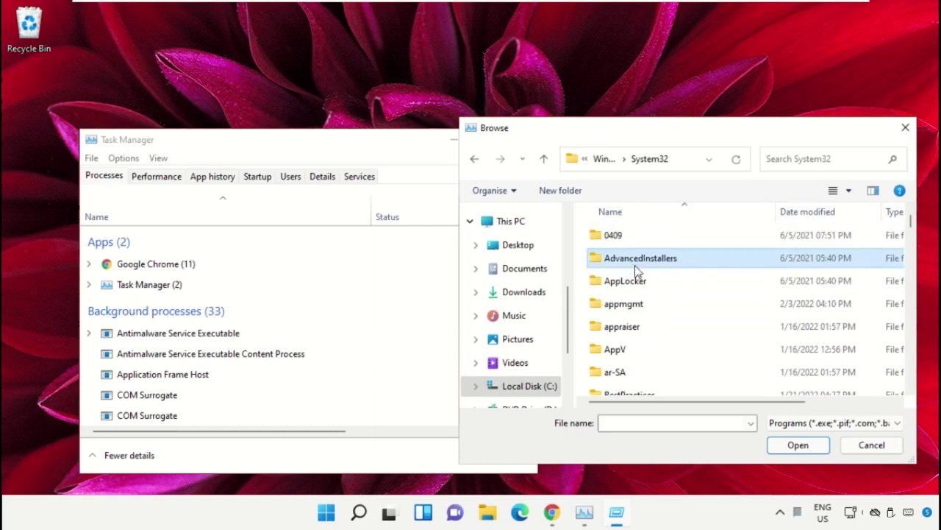
pyautogui.scroll(-4, 637, 270)
pyautogui.click(647, 294)
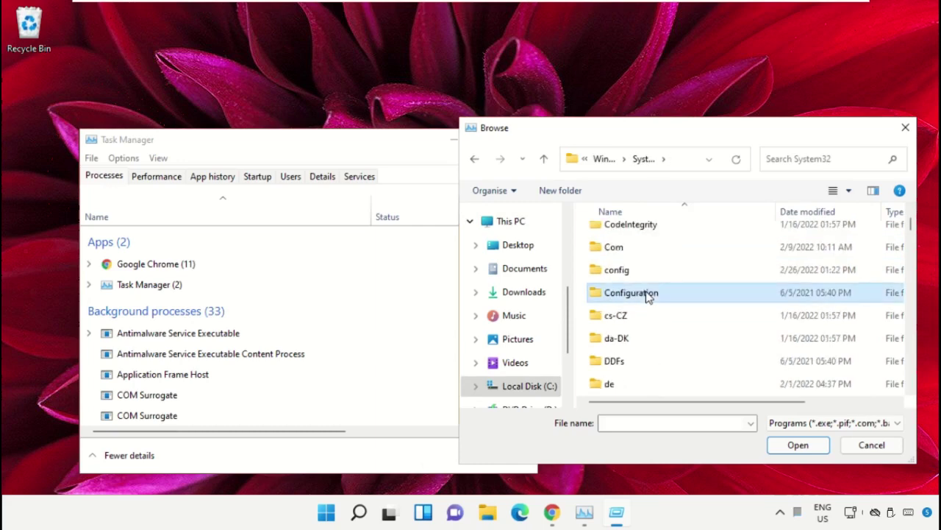
pyautogui.press('Down')
pyautogui.press('Down')
pyautogui.press('Down')
pyautogui.press('Down')
pyautogui.press('Down')
pyautogui.press('Down')
pyautogui.press('Down')
pyautogui.press('Down')
pyautogui.press('Down')
pyautogui.press('Down')
pyautogui.press('Down')
pyautogui.press('Down')
pyautogui.press('Down')
pyautogui.press('Down')
pyautogui.press('Down')
pyautogui.press('Down')
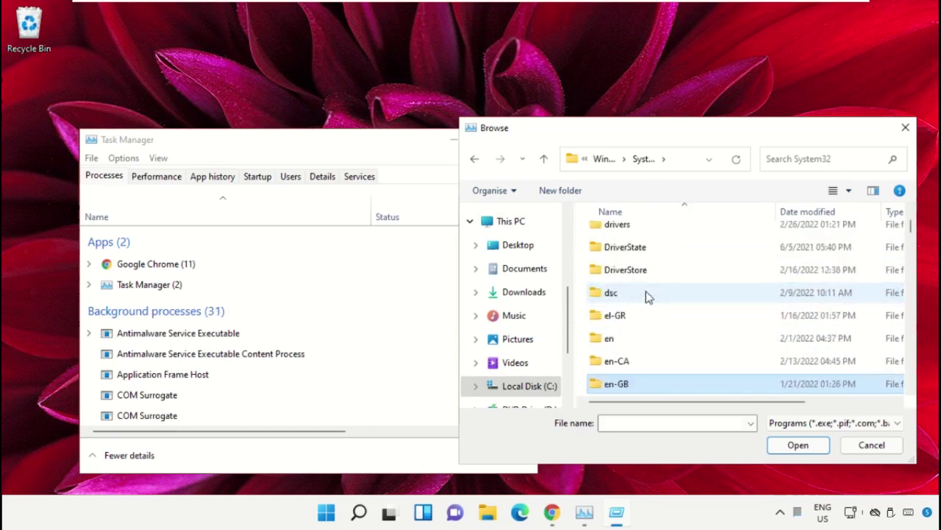
pyautogui.press('Down')
pyautogui.press('Down')
pyautogui.press('Down')
pyautogui.press('Down')
pyautogui.press('Down')
pyautogui.press('Down')
pyautogui.press('Down')
pyautogui.press('Down')
pyautogui.press('Down')
pyautogui.press('Down')
pyautogui.press('Down')
pyautogui.press('Down')
pyautogui.press('Down')
pyautogui.press('Down')
pyautogui.press('Down')
pyautogui.press('Down')
pyautogui.press('Down')
pyautogui.press('Down')
pyautogui.press('Down')
pyautogui.press('Down')
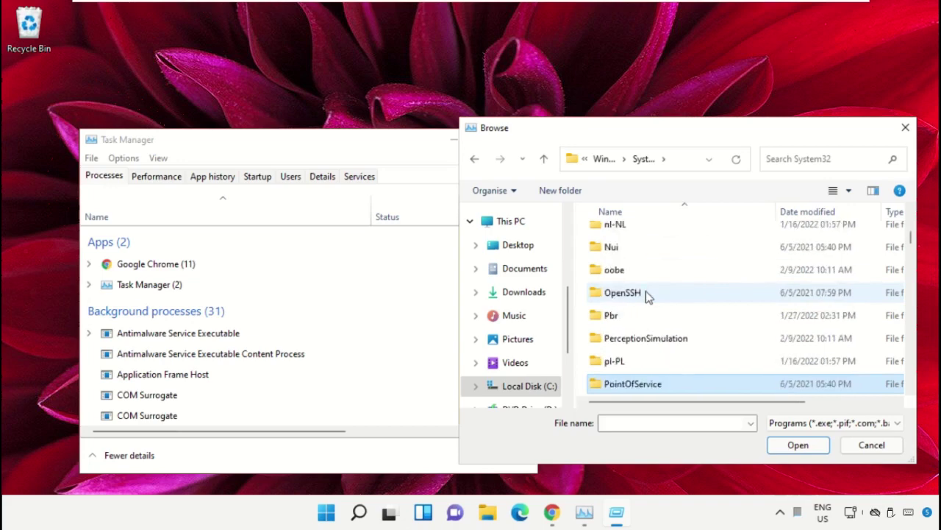
pyautogui.scroll(-10, 658, 290)
pyautogui.write('cmd.exe')
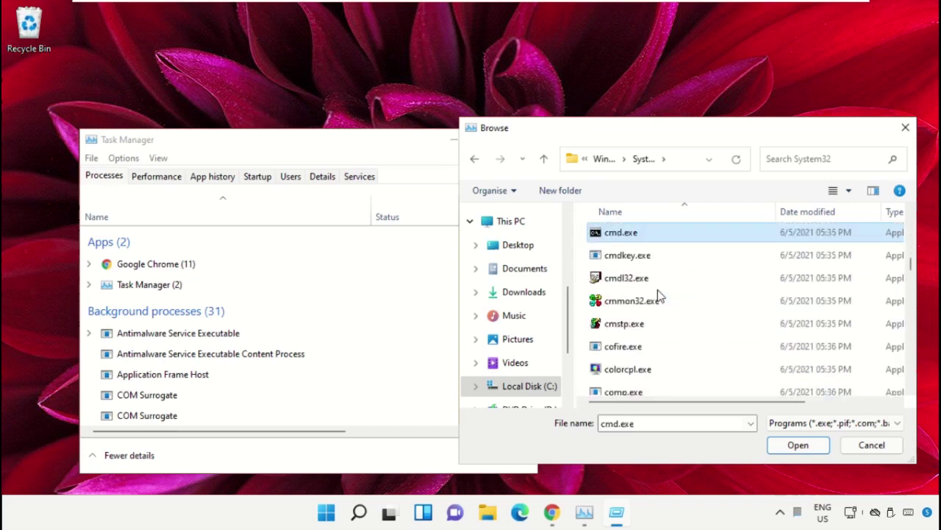
pyautogui.click(785, 444)
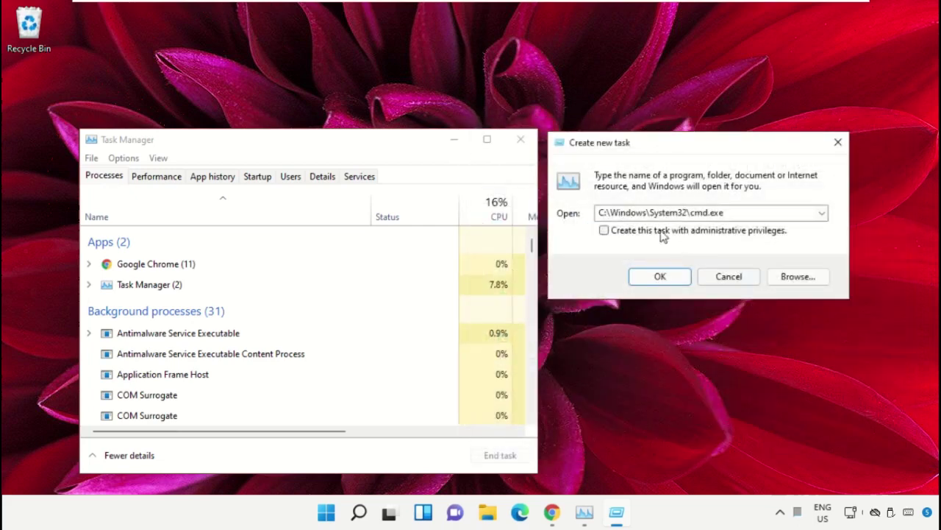
# Step: Launch cmd.exe as administrator, minimize Task Manager, and shrink and centre the command window
pyautogui.click(604, 231)
pyautogui.click(669, 277)
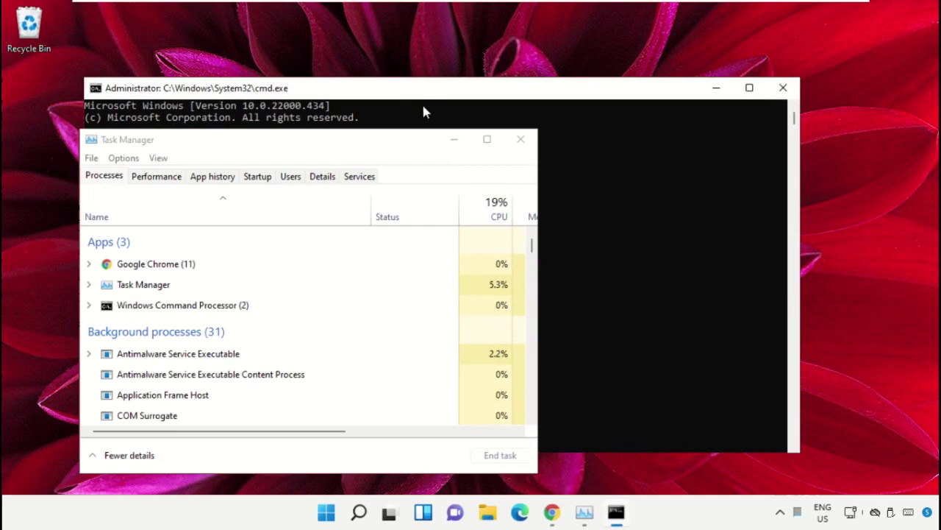
pyautogui.click(459, 143)
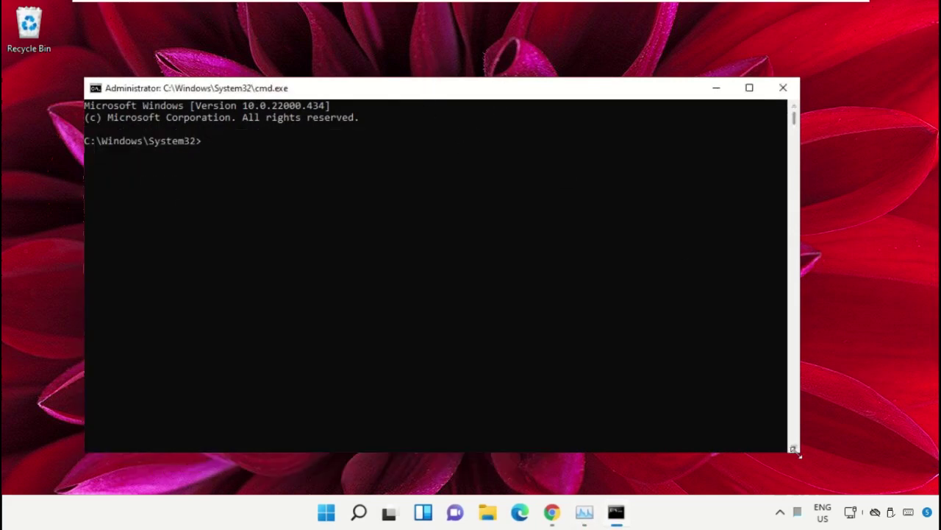
pyautogui.moveTo(796, 451); pyautogui.dragTo(642, 369)
pyautogui.moveTo(368, 98); pyautogui.dragTo(465, 199)
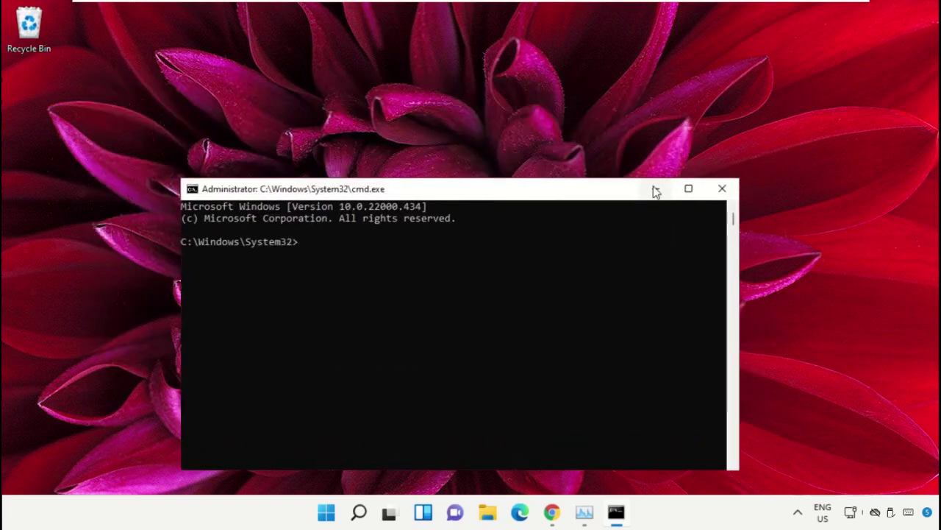
# Step: In Chrome, search hows.tech and open the Important Windows Commands guide
pyautogui.click(552, 513)
pyautogui.click(318, 272)
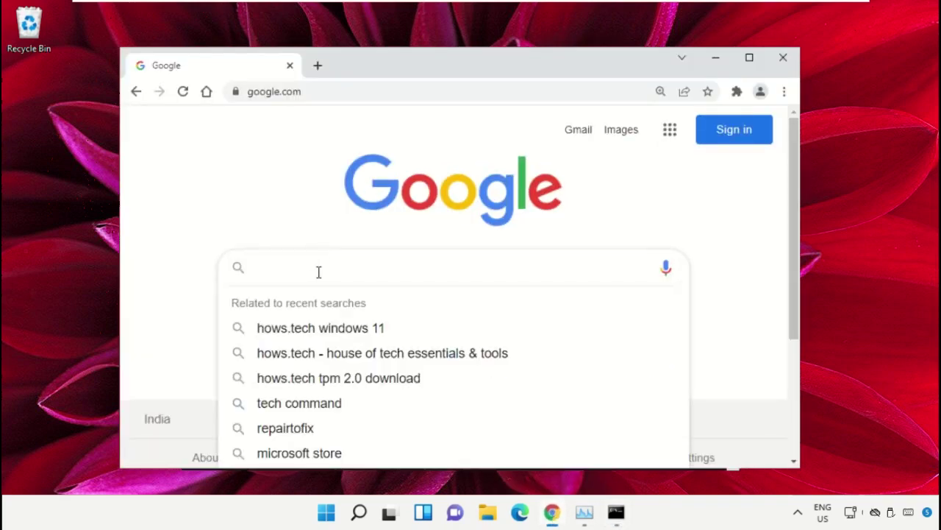
pyautogui.write('hows')
pyautogui.press('Down')
pyautogui.press('Return')
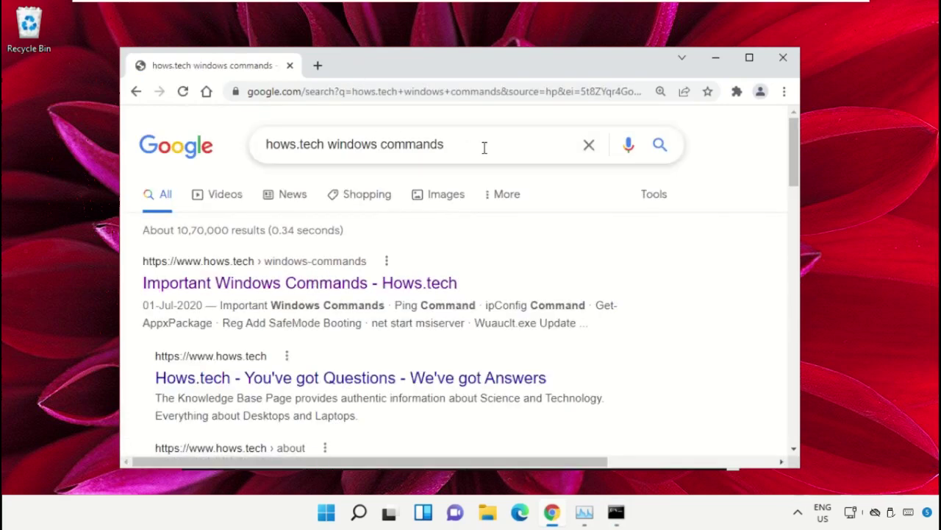
pyautogui.click(357, 287)
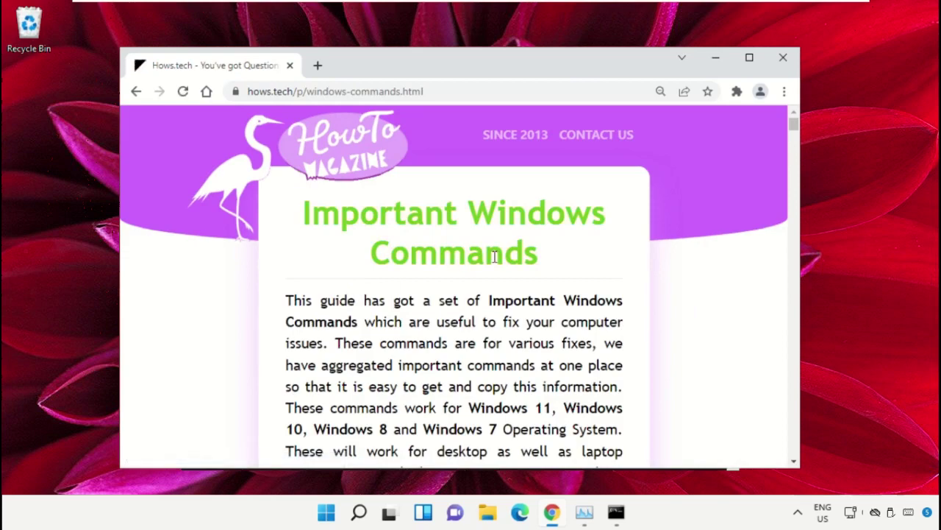
# Step: Scroll the guide to the sfc /scannow and sfc /scanfile commands
pyautogui.scroll(-15, 588, 265)
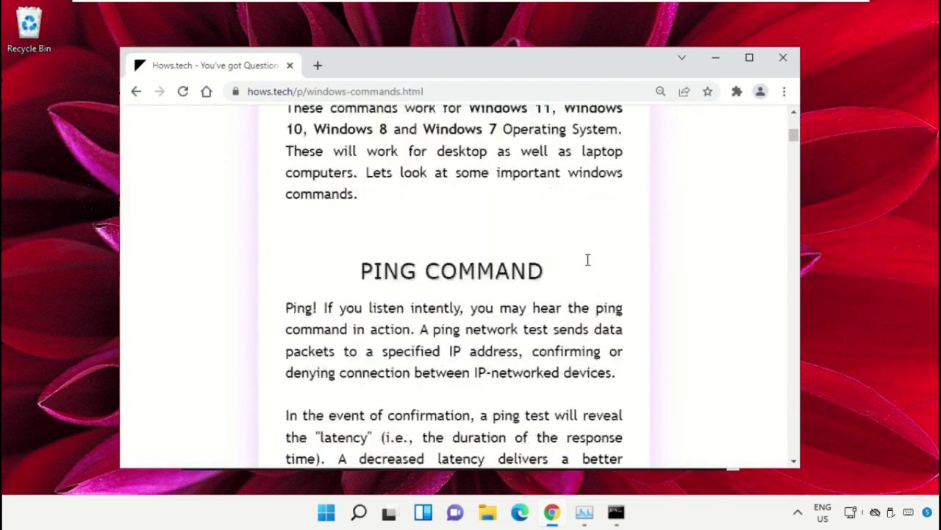
pyautogui.scroll(-12, 588, 265)
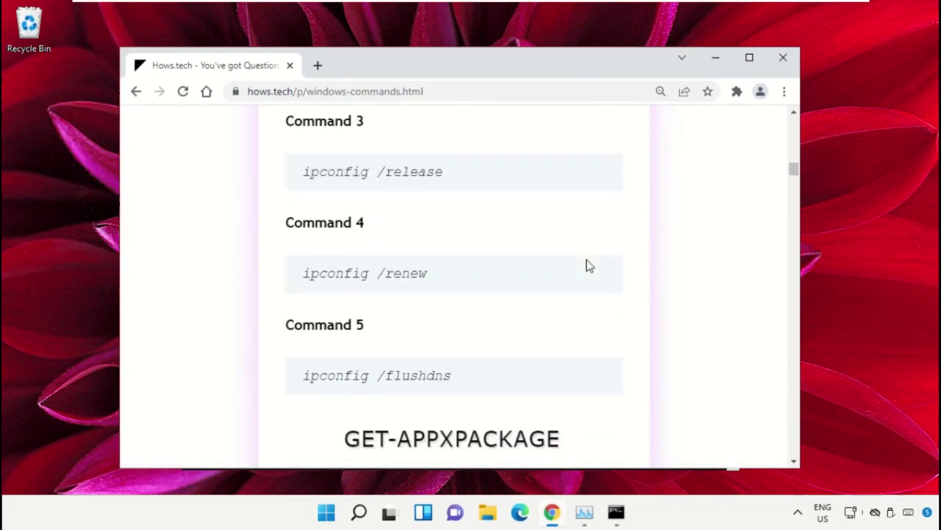
pyautogui.scroll(-12, 588, 267)
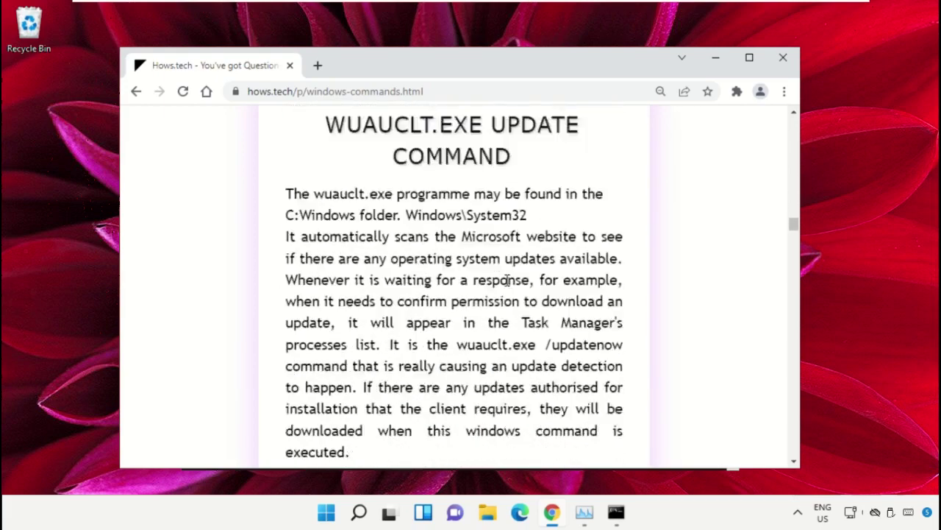
pyautogui.scroll(-5, 486, 280)
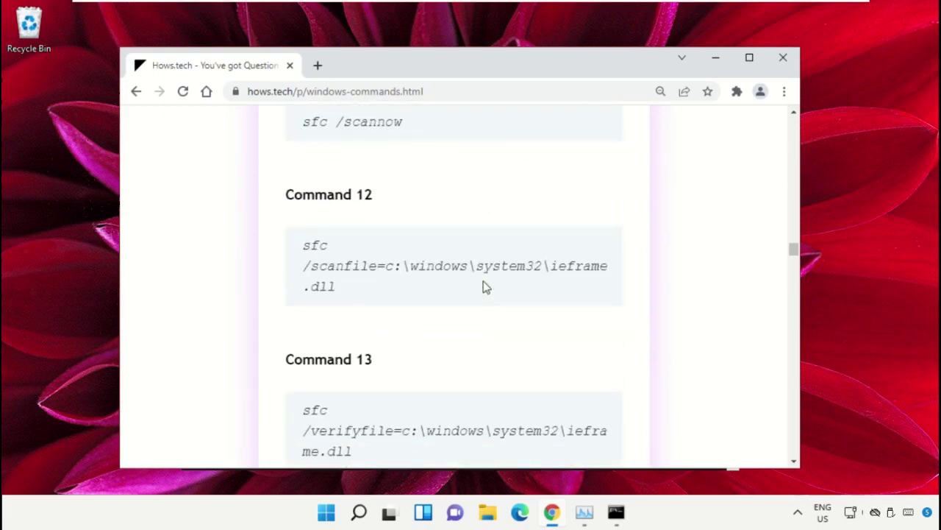
pyautogui.scroll(-1, 486, 287)
pyautogui.scroll(2, 486, 287)
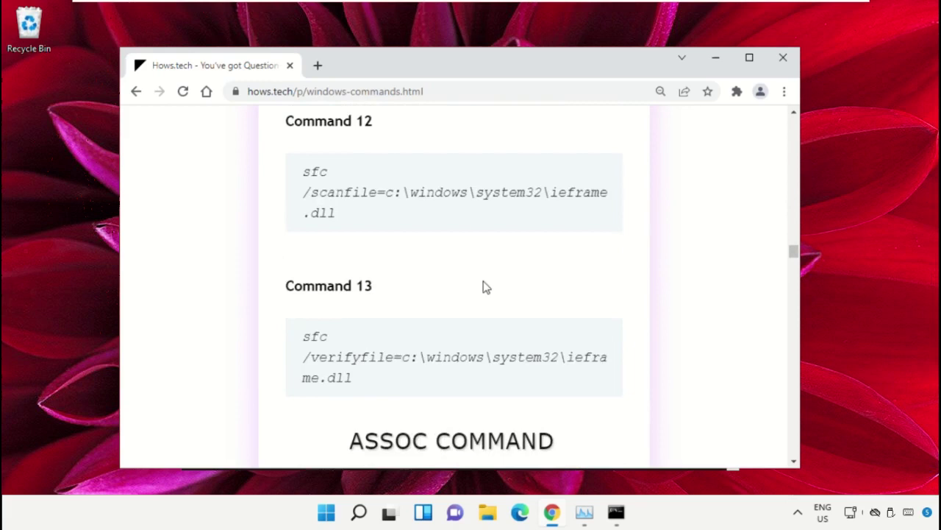
pyautogui.scroll(1, 486, 287)
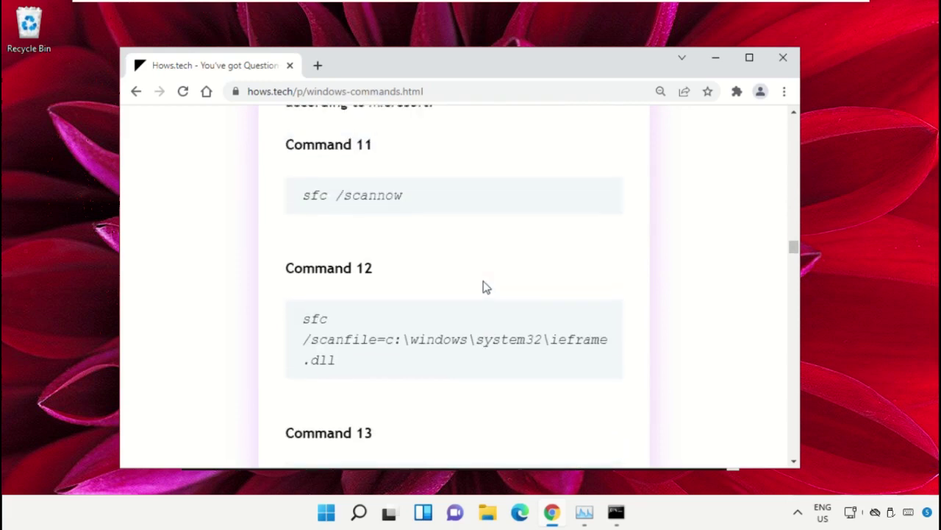
# Step: Arrange the Command Prompt and Chrome windows so both are visible
pyautogui.click(617, 513)
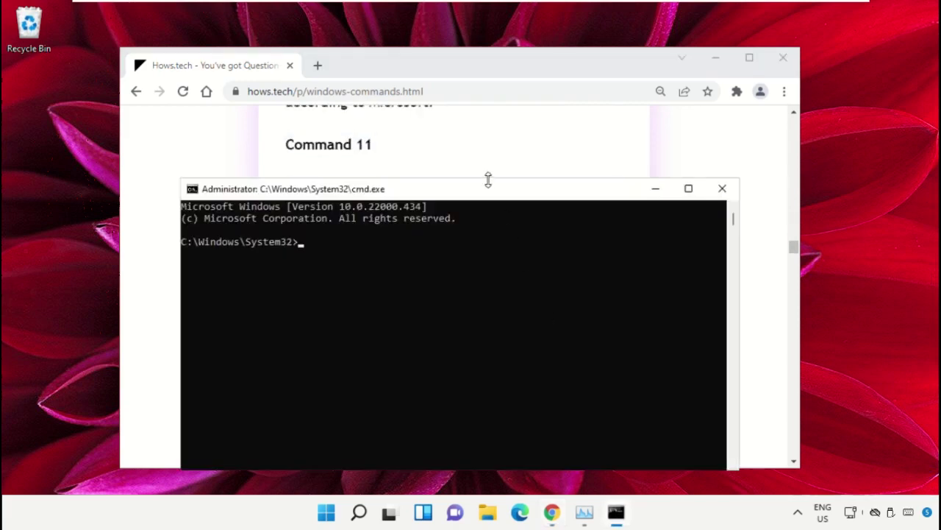
pyautogui.moveTo(482, 192); pyautogui.dragTo(600, 210)
pyautogui.click(468, 60)
pyautogui.moveTo(468, 60); pyautogui.dragTo(402, 80)
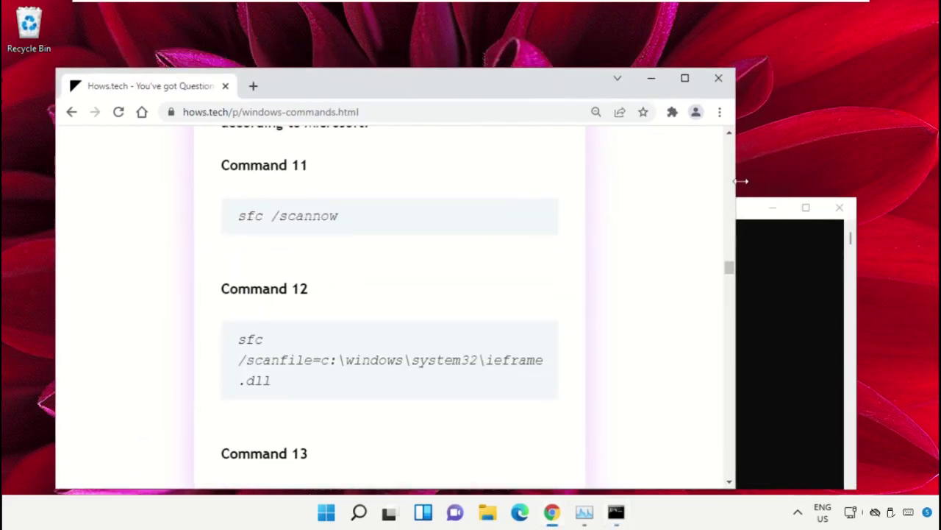
pyautogui.click(744, 213)
pyautogui.moveTo(609, 211); pyautogui.dragTo(716, 143)
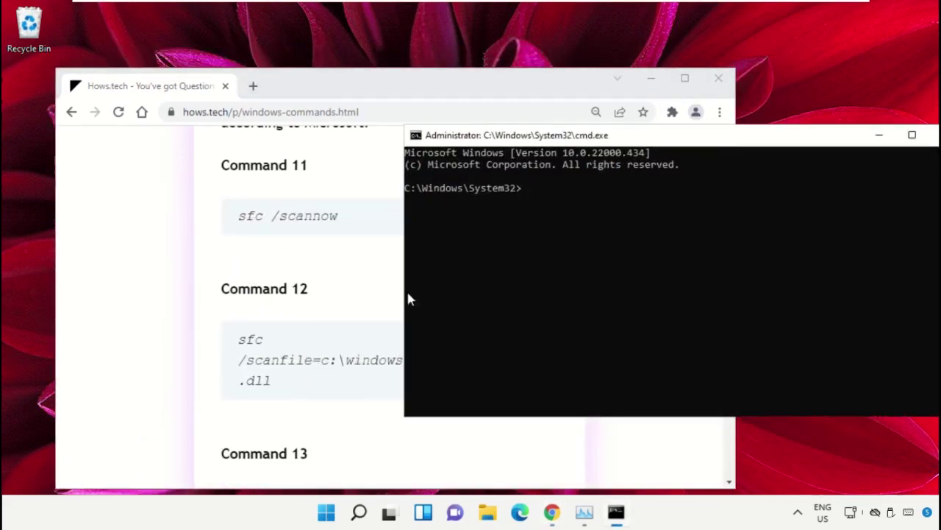
# Step: Copy Command 12 (sfc /scanfile on ieframe.dll) and run it in Command Prompt
pyautogui.tripleClick(269, 368)
pyautogui.click(328, 360)
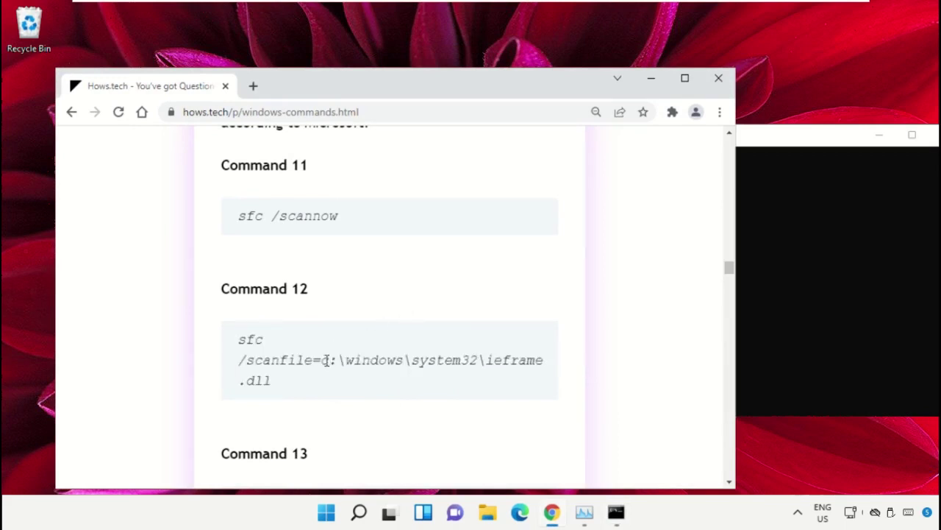
pyautogui.tripleClick(308, 366)
pyautogui.rightClick(305, 365)
pyautogui.click(379, 252)
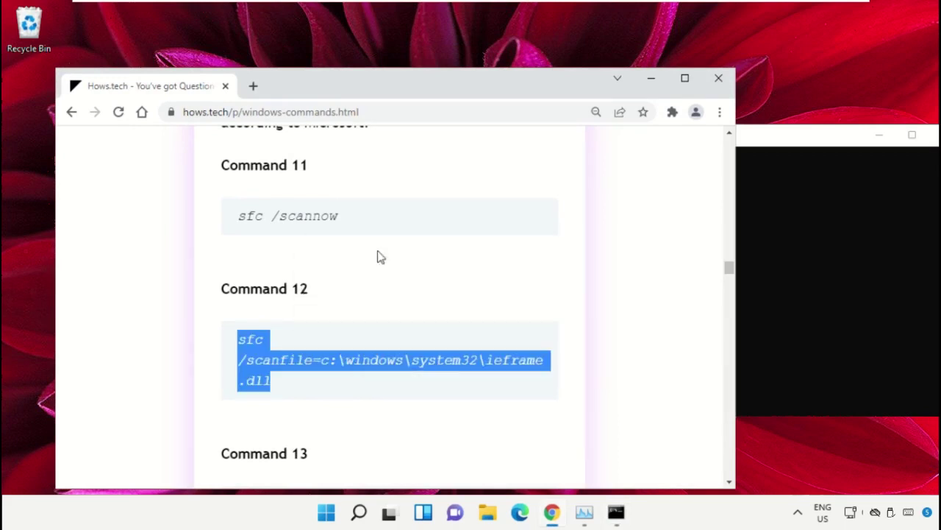
pyautogui.click(785, 189)
pyautogui.moveTo(758, 143); pyautogui.dragTo(716, 142)
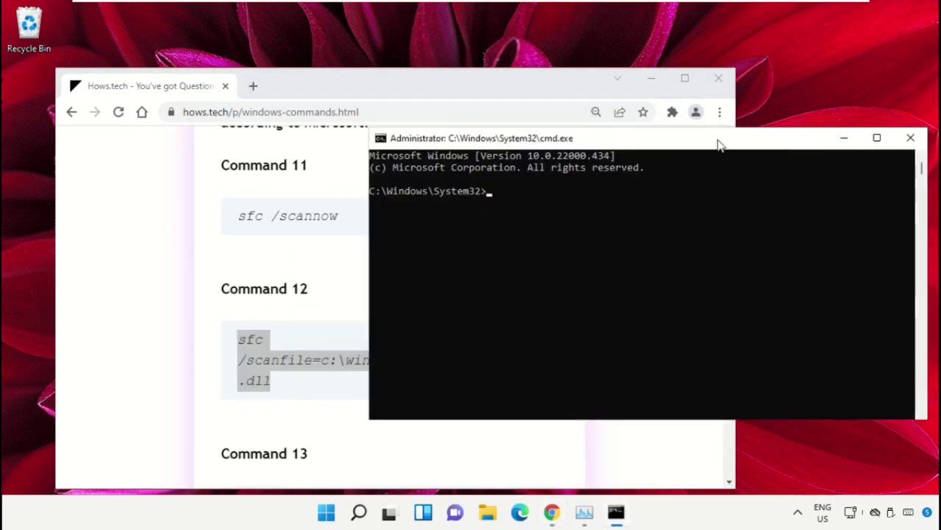
pyautogui.rightClick(581, 209)
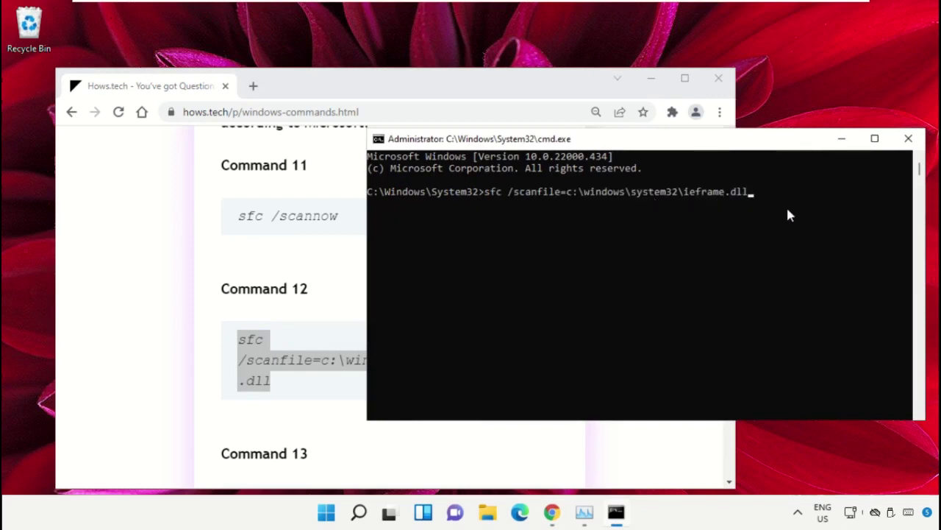
pyautogui.press('Return')
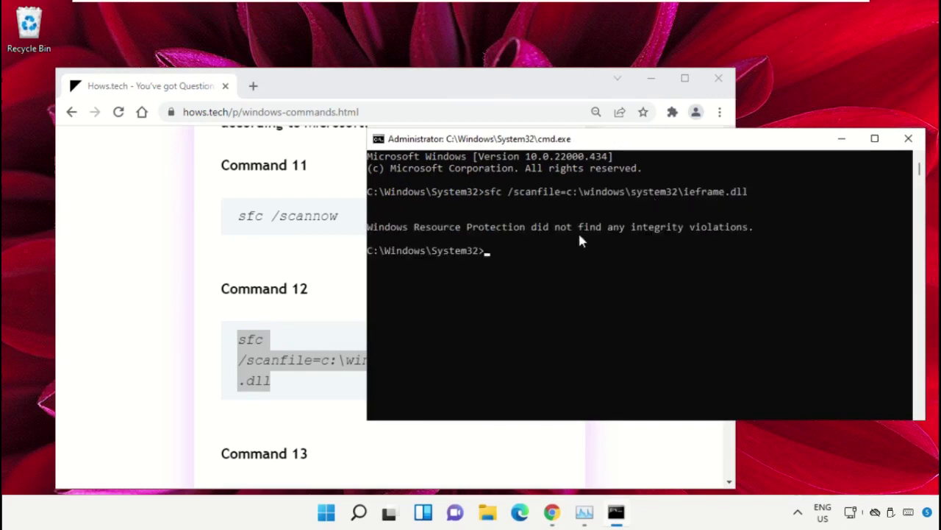
# Step: Copy Command 13 (sfc /verifyfile on ieframe.dll) and run it in Command Prompt
pyautogui.click(309, 250)
pyautogui.scroll(-1, 340, 298)
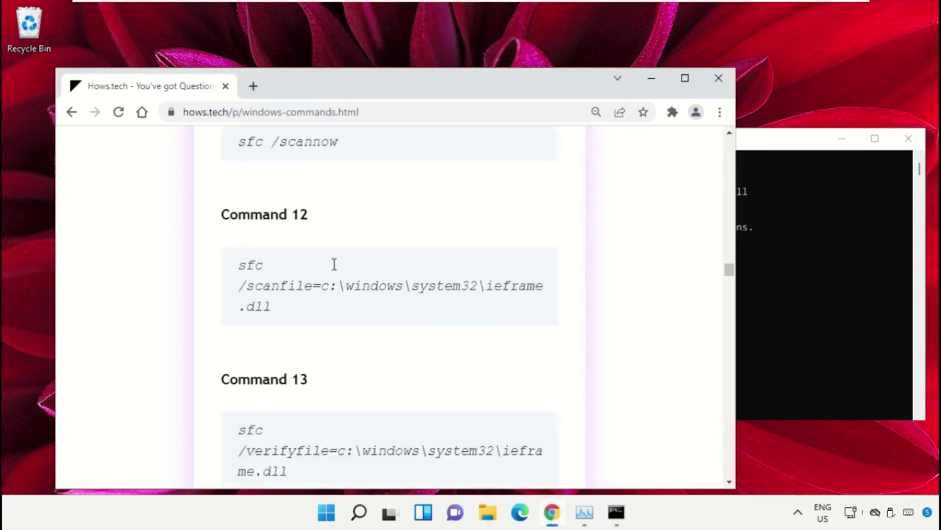
pyautogui.scroll(-2, 333, 266)
pyautogui.tripleClick(319, 301)
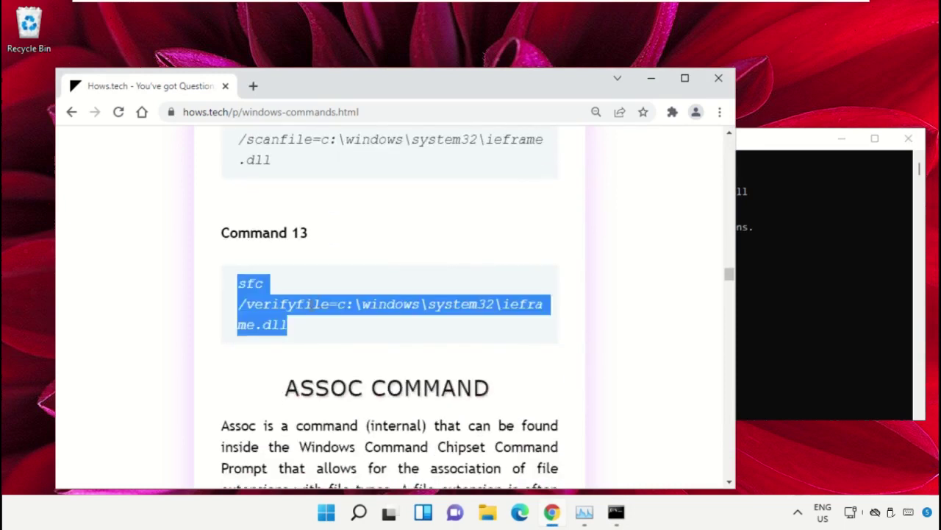
pyautogui.rightClick(309, 308)
pyautogui.click(373, 323)
pyautogui.click(858, 271)
pyautogui.rightClick(672, 310)
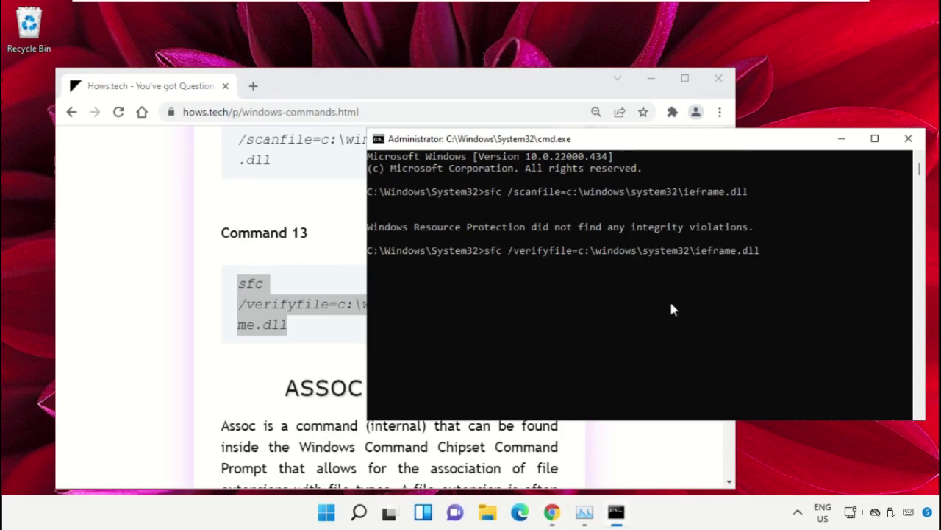
pyautogui.press('Return')
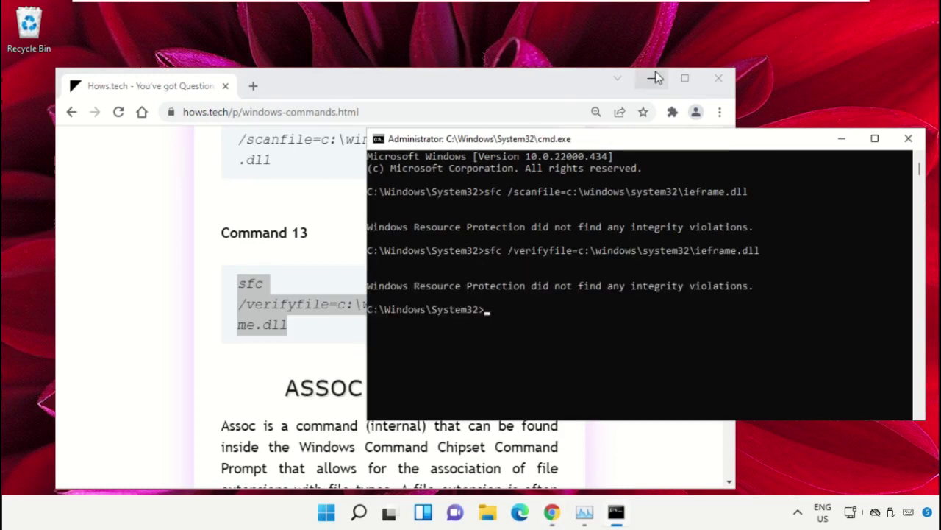
# Step: Minimize the browser and close the Command Prompt with exit
pyautogui.click(650, 82)
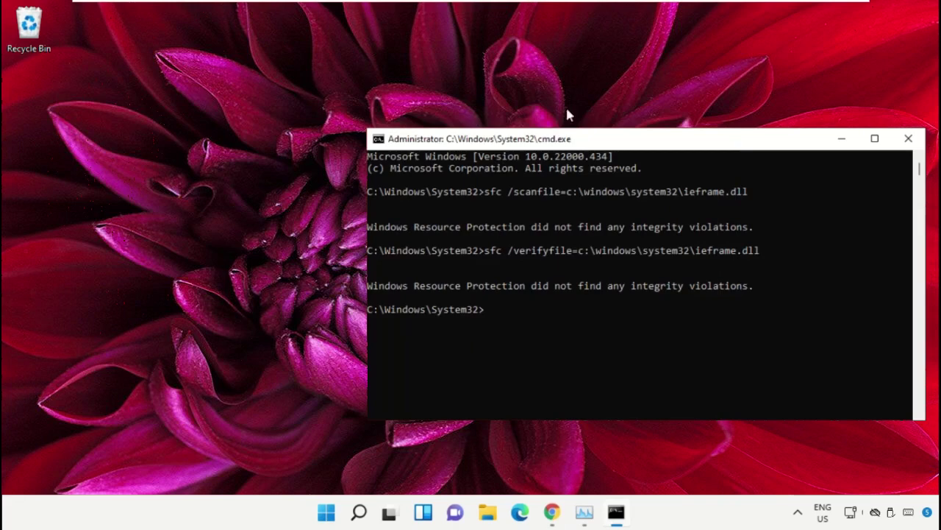
pyautogui.write('exit')
pyautogui.press('Return')
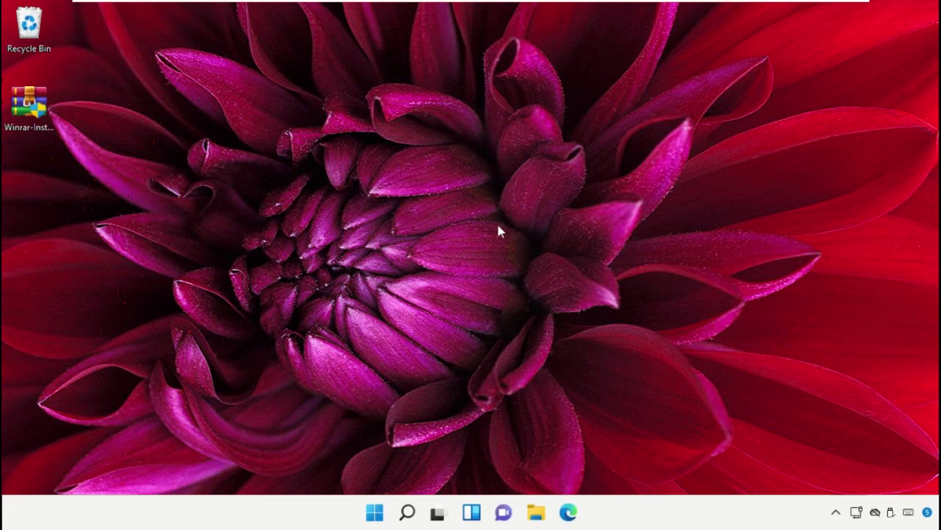
# Step: Run Winrar-Installer.exe as administrator, then close the setup without installing
pyautogui.rightClick(45, 122)
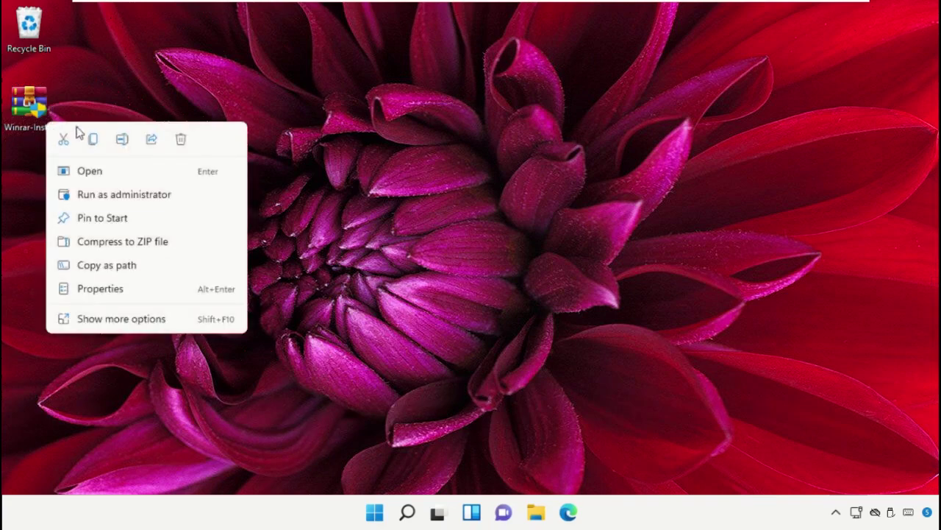
pyautogui.click(130, 194)
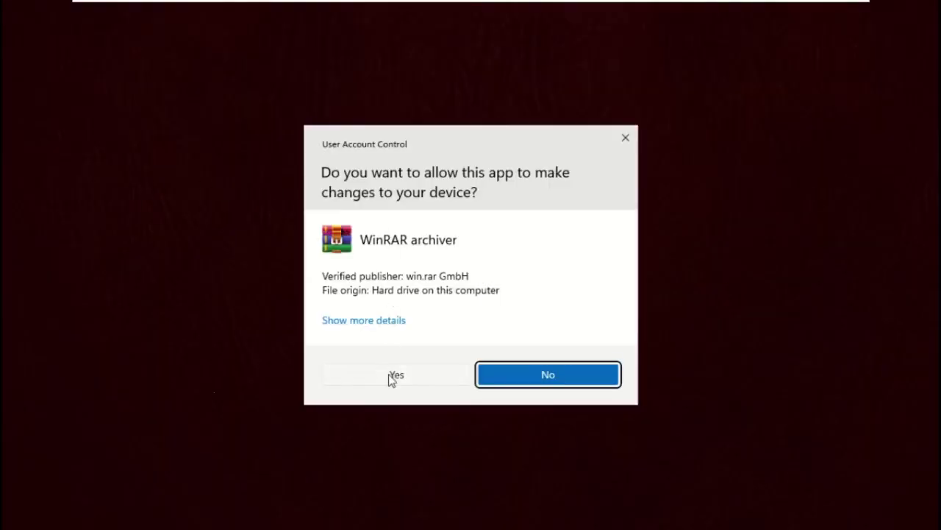
pyautogui.click(391, 376)
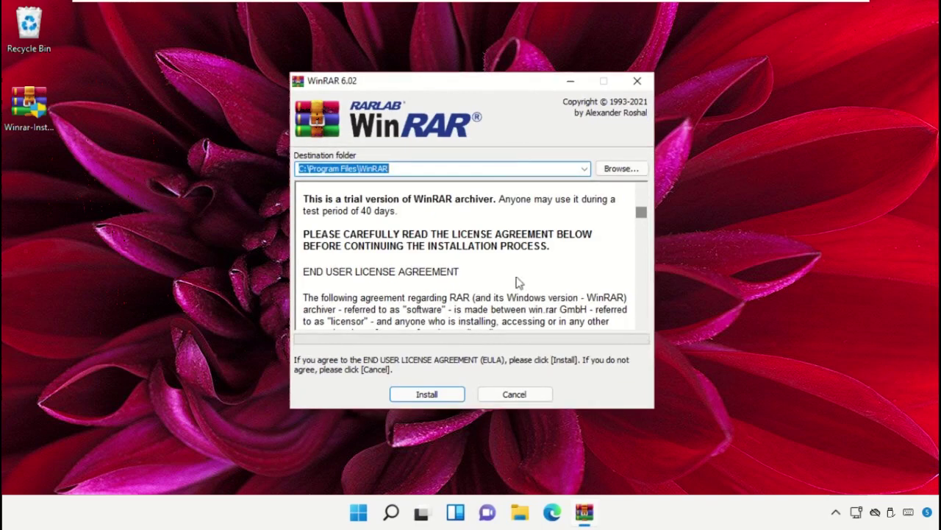
pyautogui.click(637, 81)
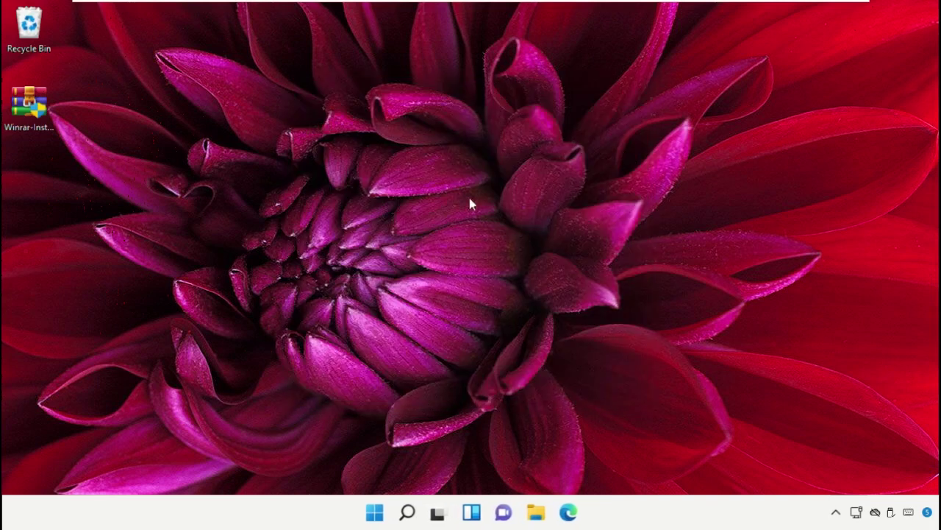
# Step: Open Winrar-Installer.exe's Advanced Security Settings from its Security properties
pyautogui.rightClick(21, 134)
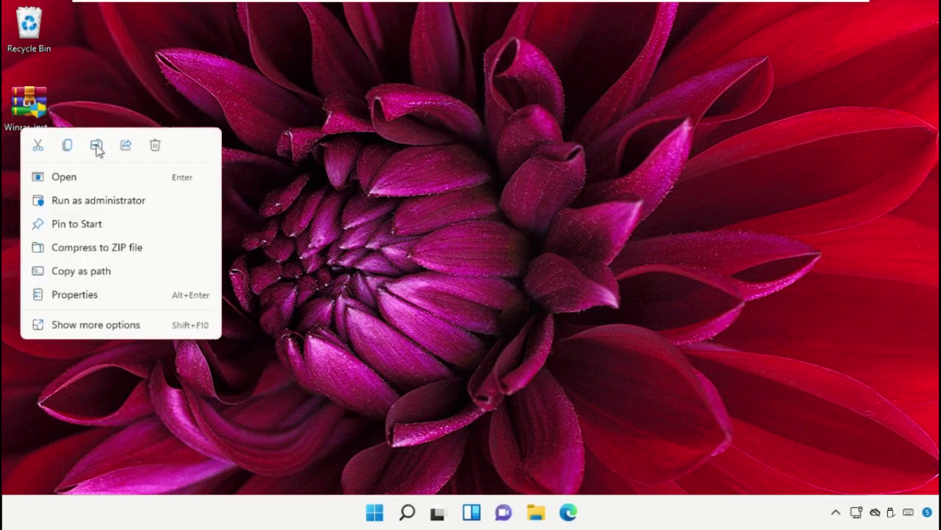
pyautogui.click(114, 296)
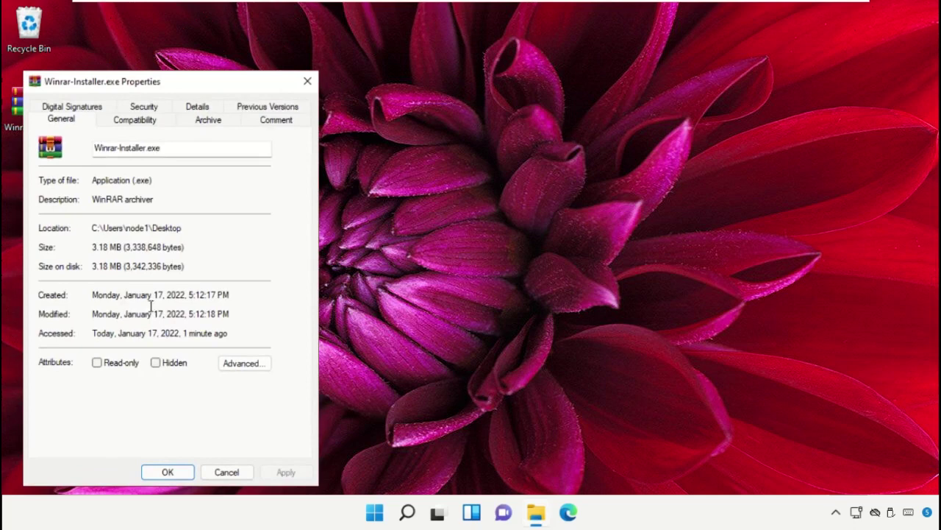
pyautogui.moveTo(252, 92); pyautogui.dragTo(574, 57)
pyautogui.click(464, 73)
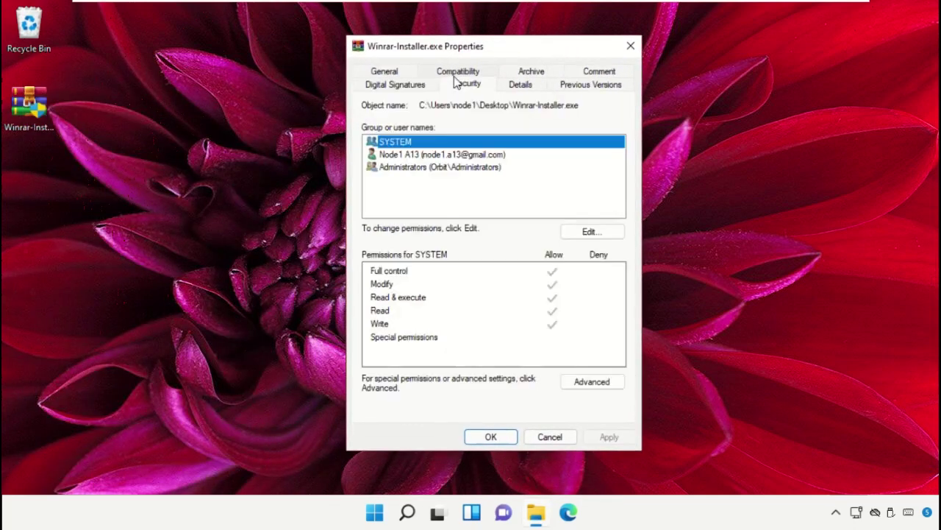
pyautogui.click(572, 382)
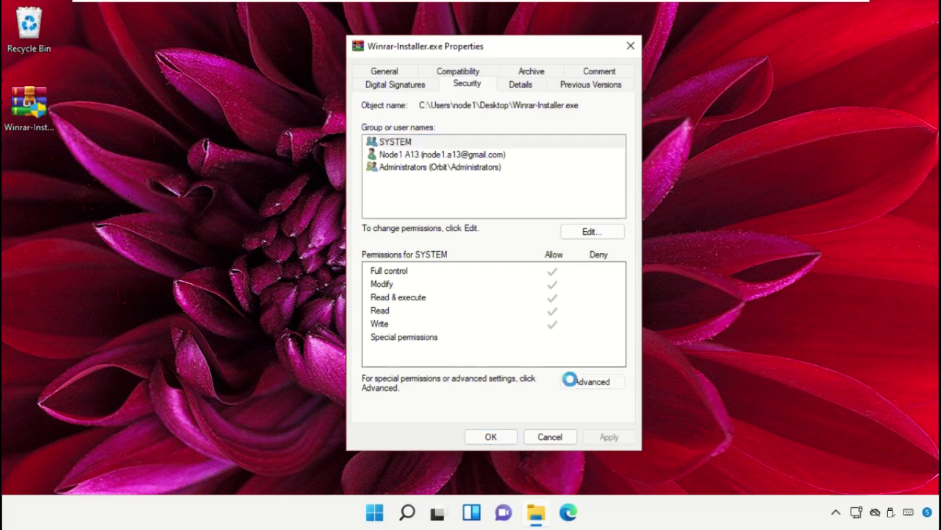
pyautogui.moveTo(450, 71); pyautogui.dragTo(490, 46)
# Step: Choose Everyone as the file's new owner from the full user list
pyautogui.click(474, 103)
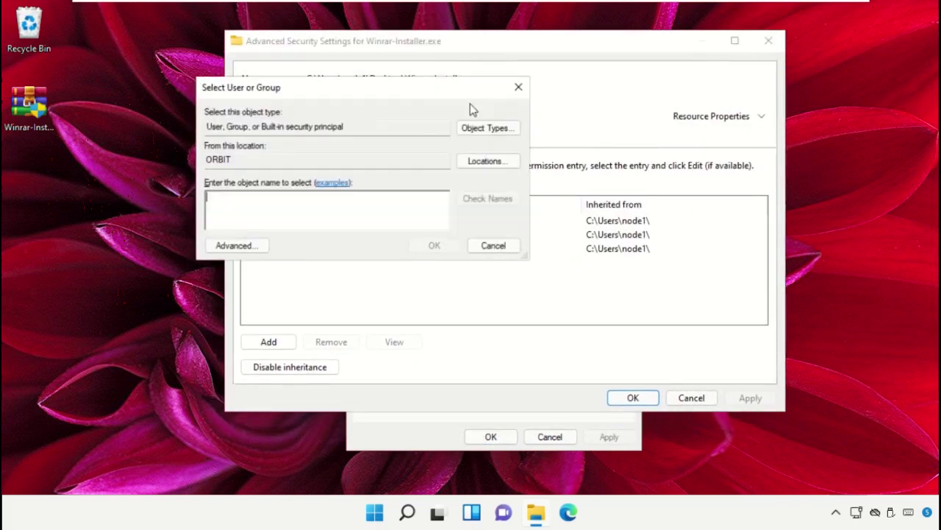
pyautogui.click(250, 247)
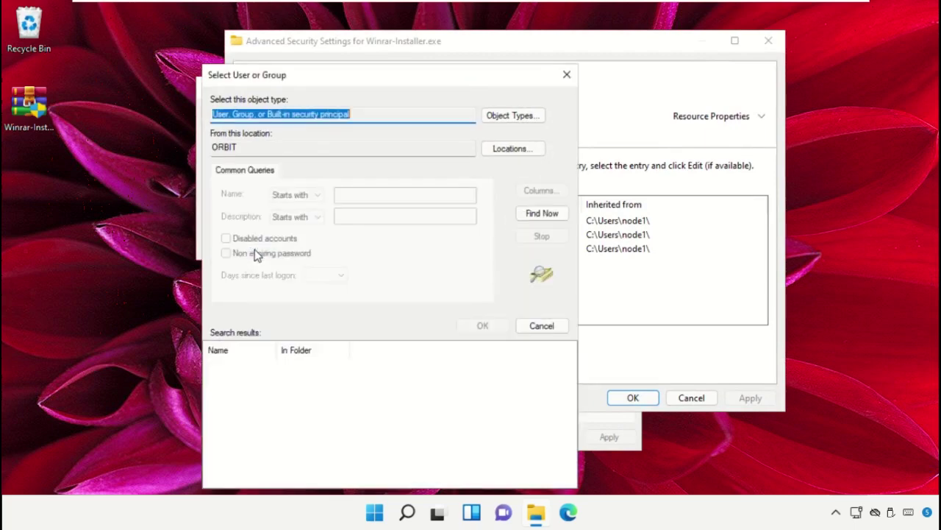
pyautogui.click(542, 214)
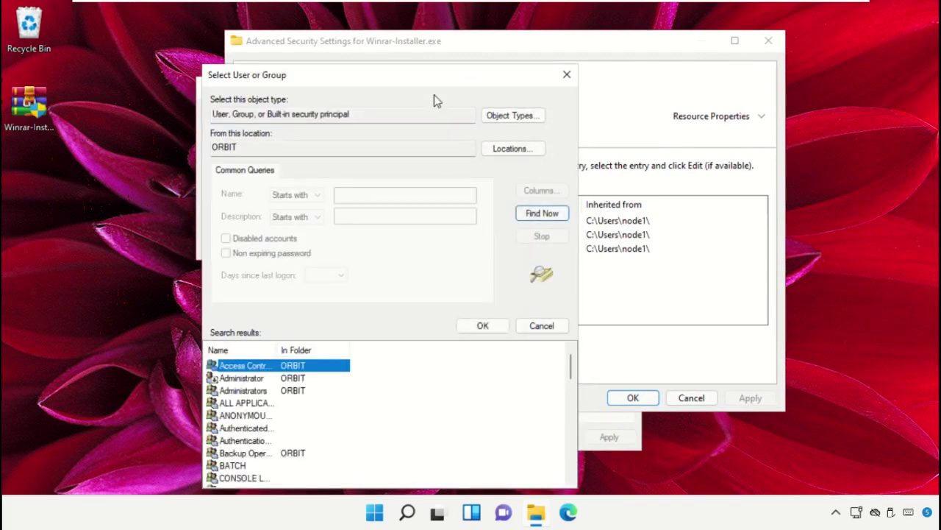
pyautogui.moveTo(434, 81); pyautogui.dragTo(528, 29)
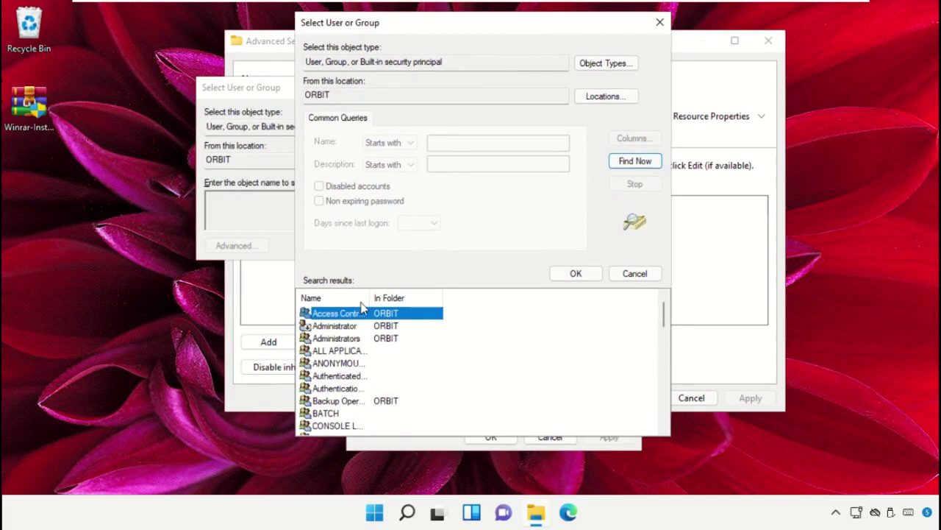
pyautogui.moveTo(368, 298); pyautogui.dragTo(456, 298)
pyautogui.scroll(-3, 378, 361)
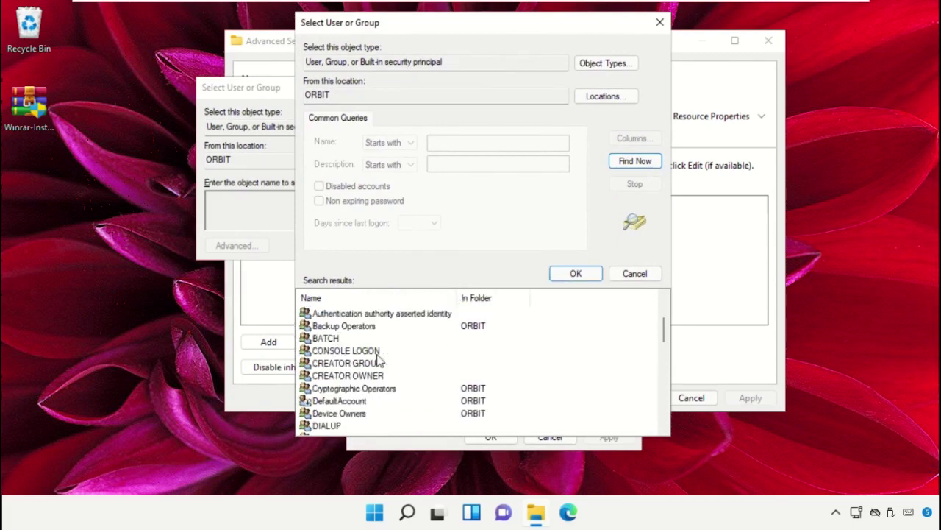
pyautogui.scroll(-1, 379, 360)
pyautogui.click(327, 390)
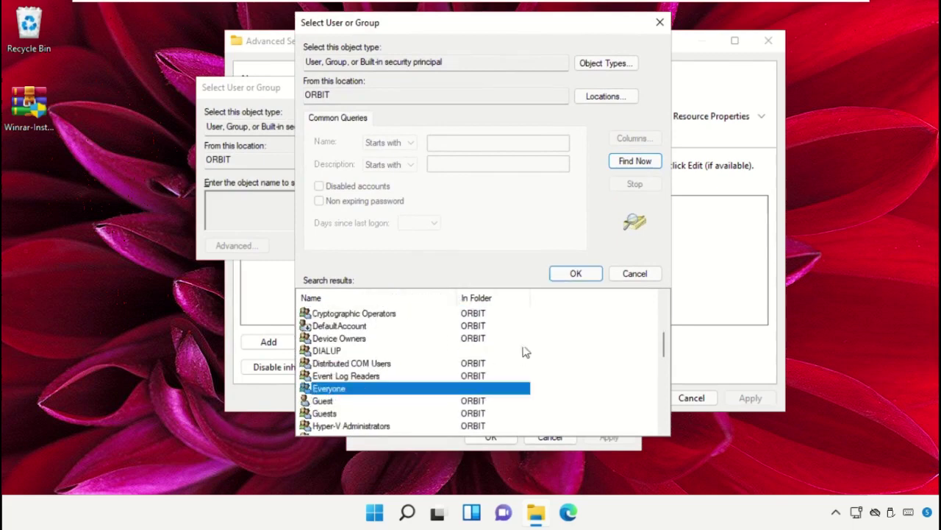
pyautogui.click(576, 273)
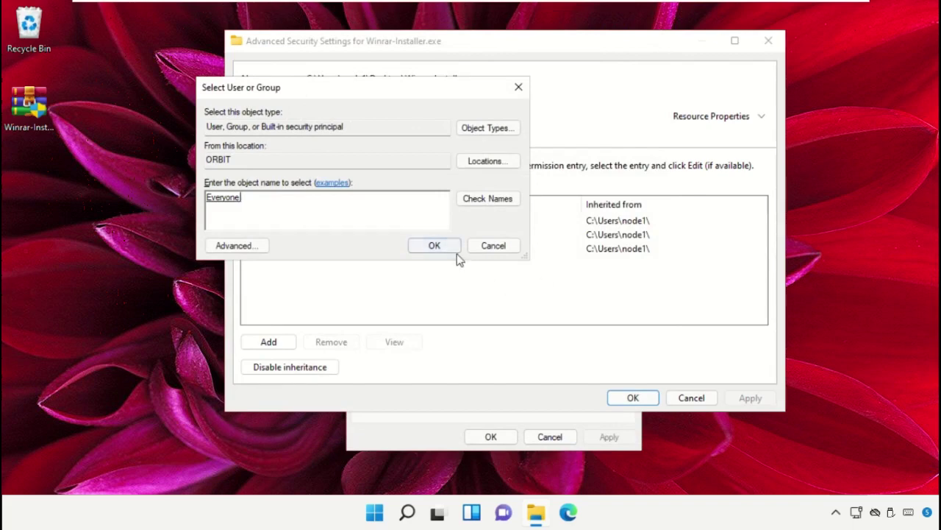
# Step: Apply the Everyone ownership change and close Advanced Security Settings
pyautogui.click(435, 246)
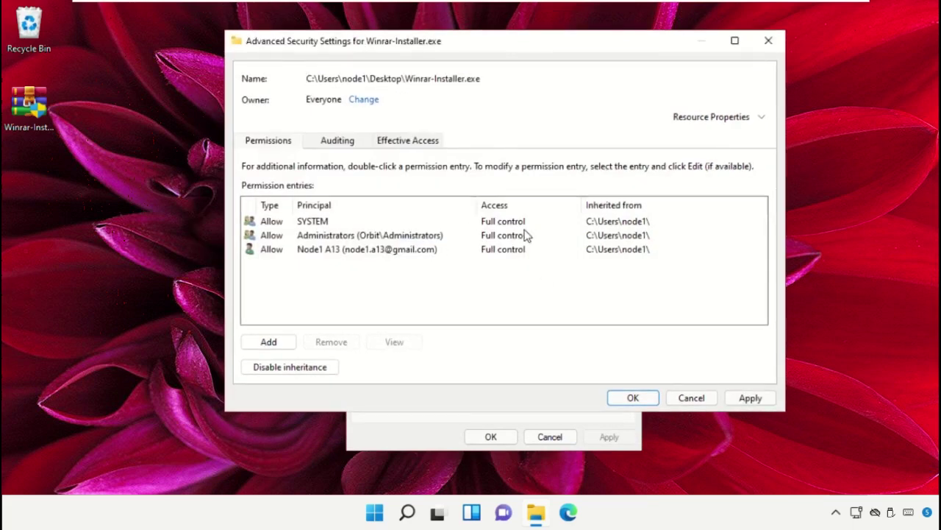
pyautogui.click(739, 395)
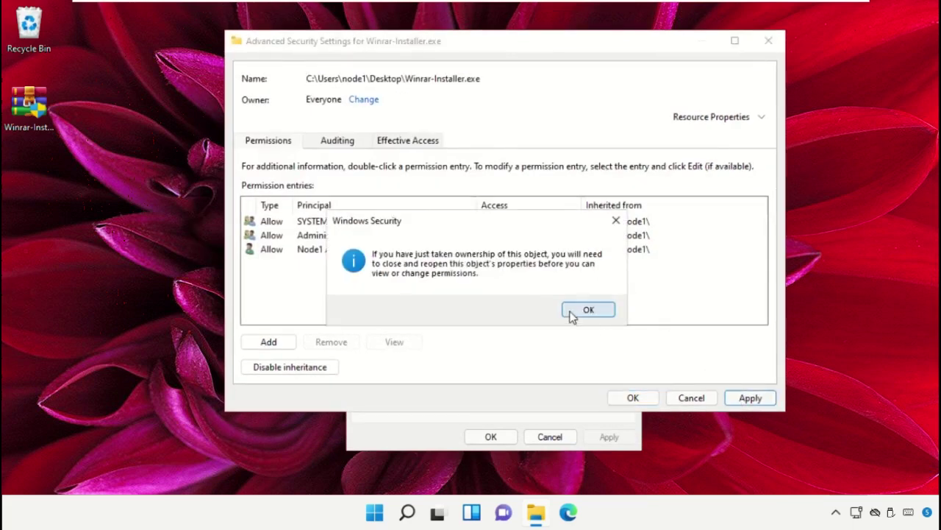
pyautogui.click(577, 314)
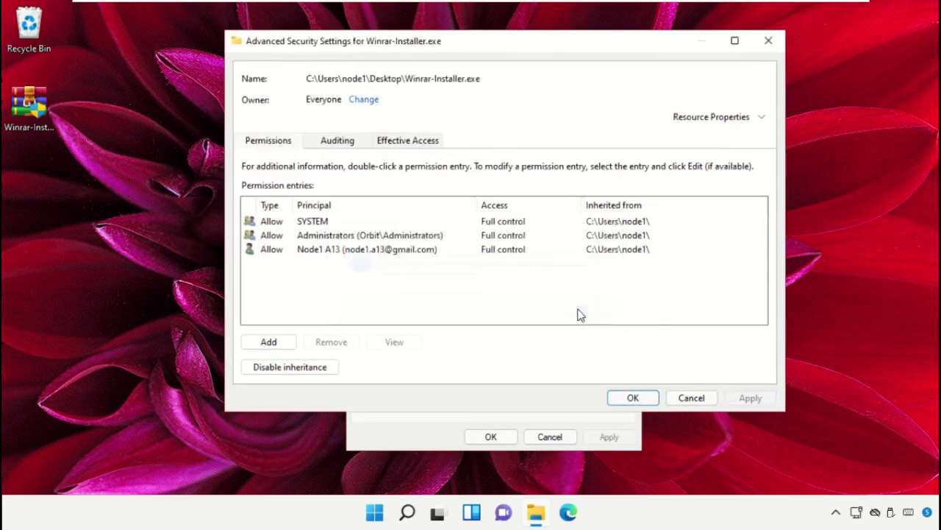
pyautogui.click(632, 397)
# Step: Add the Everyone group to the installer's permissions list
pyautogui.click(578, 233)
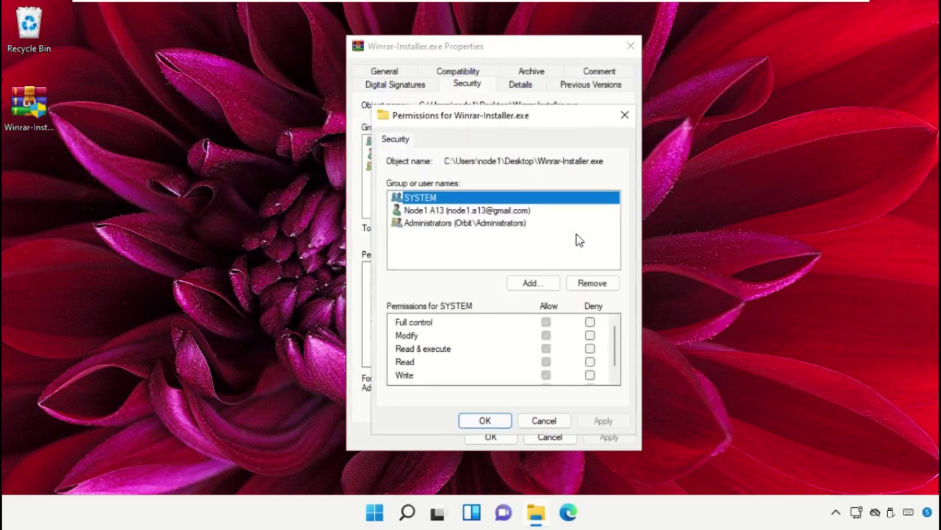
pyautogui.click(531, 284)
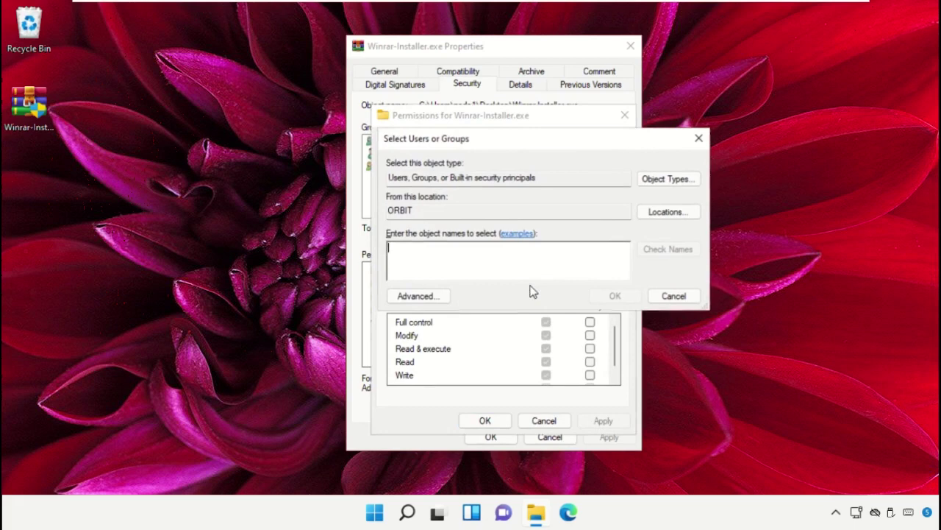
pyautogui.click(436, 296)
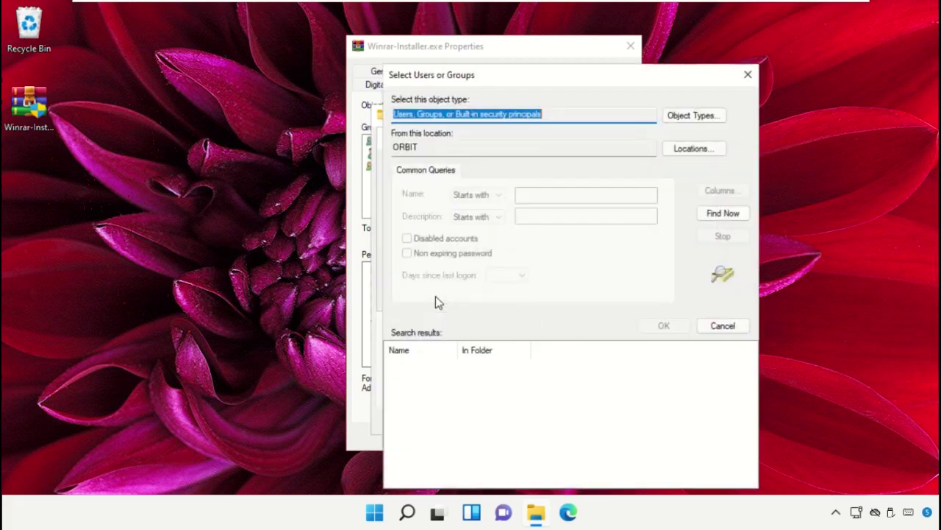
pyautogui.click(724, 218)
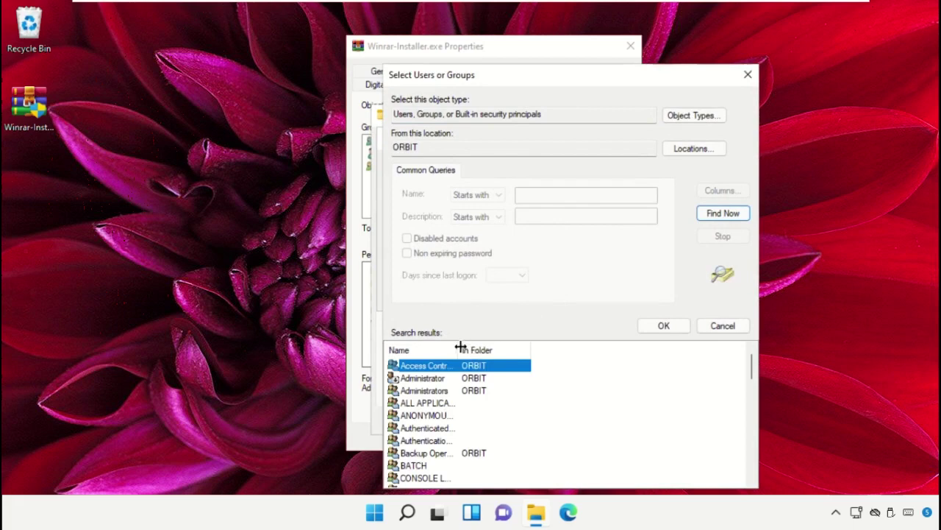
pyautogui.moveTo(460, 347); pyautogui.dragTo(564, 349)
pyautogui.moveTo(556, 82); pyautogui.dragTo(474, 45)
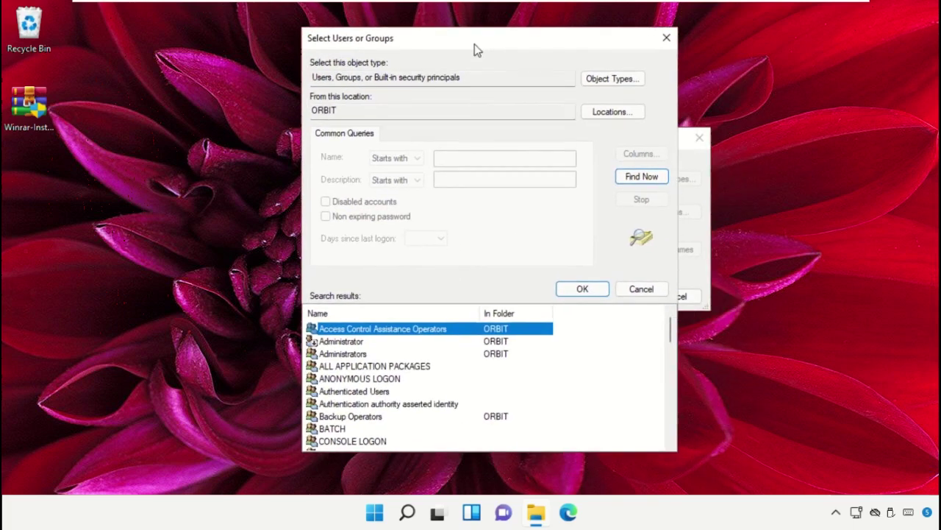
pyautogui.scroll(-3, 434, 397)
pyautogui.scroll(-1, 434, 397)
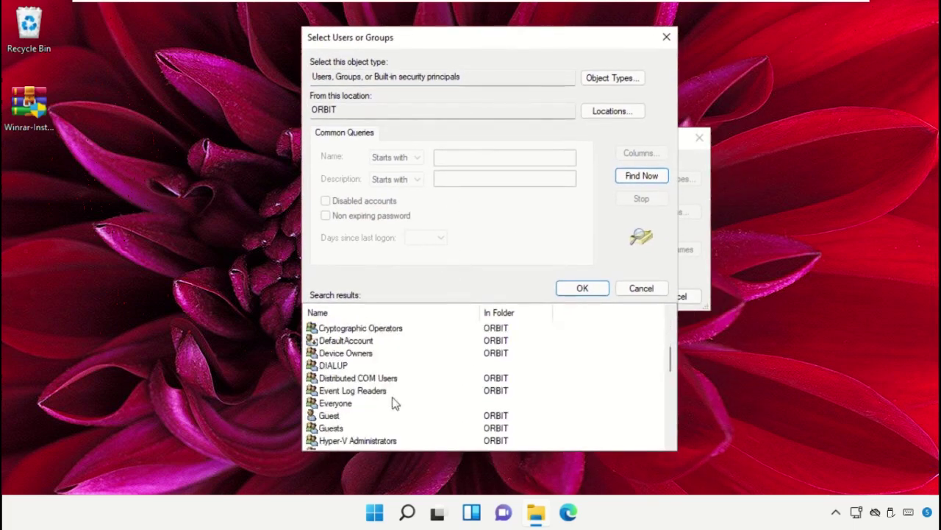
pyautogui.click(340, 406)
pyautogui.click(601, 289)
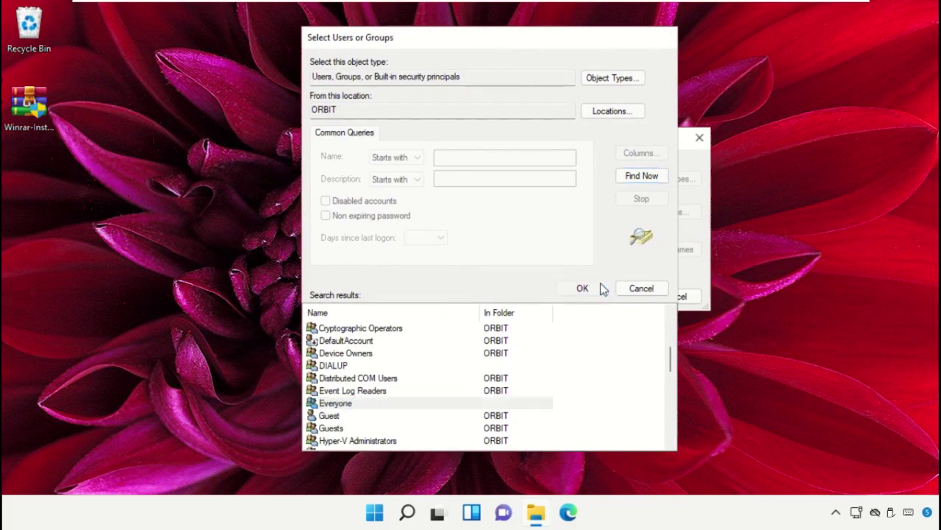
pyautogui.click(620, 296)
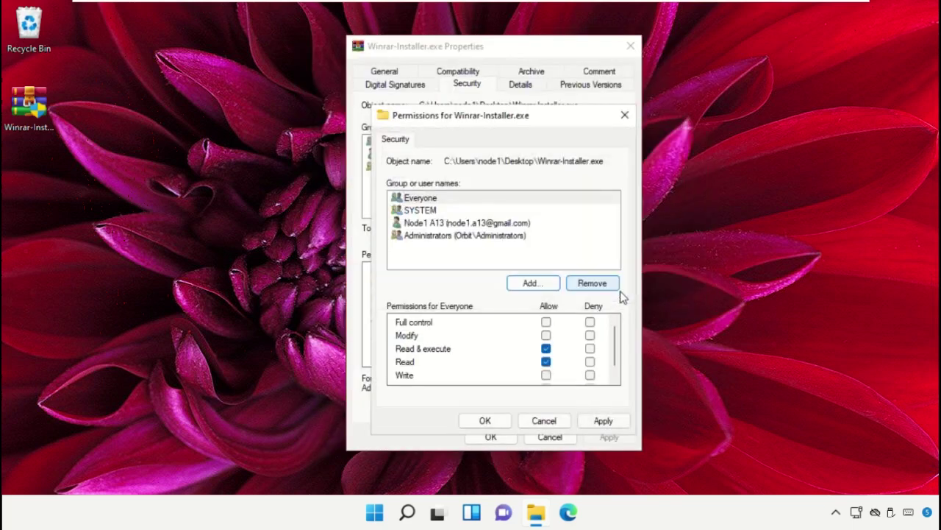
# Step: Allow Everyone Full control, apply it, and close the properties windows
pyautogui.click(546, 322)
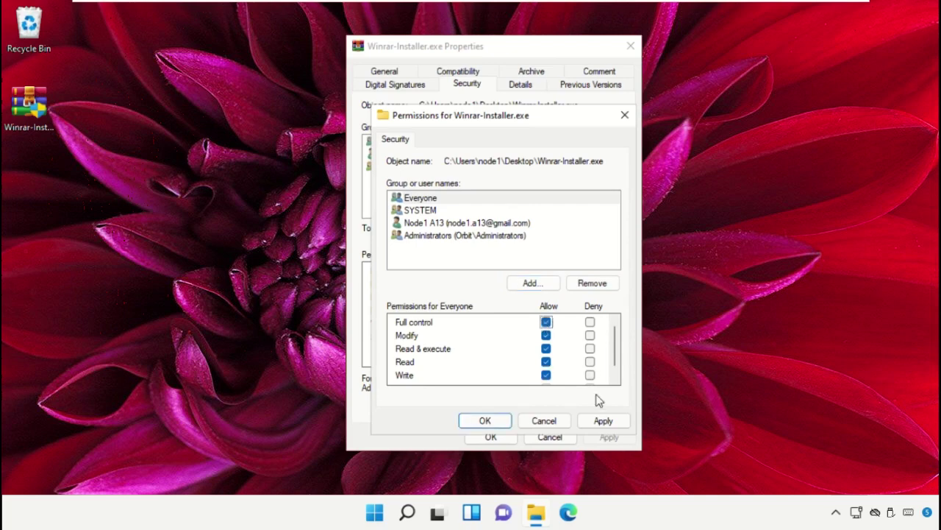
pyautogui.click(603, 421)
pyautogui.click(489, 420)
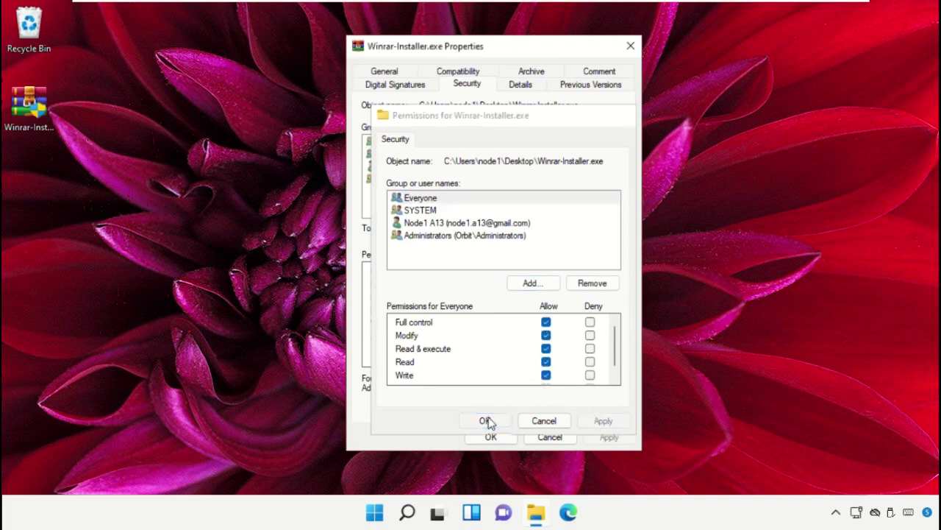
pyautogui.click(489, 436)
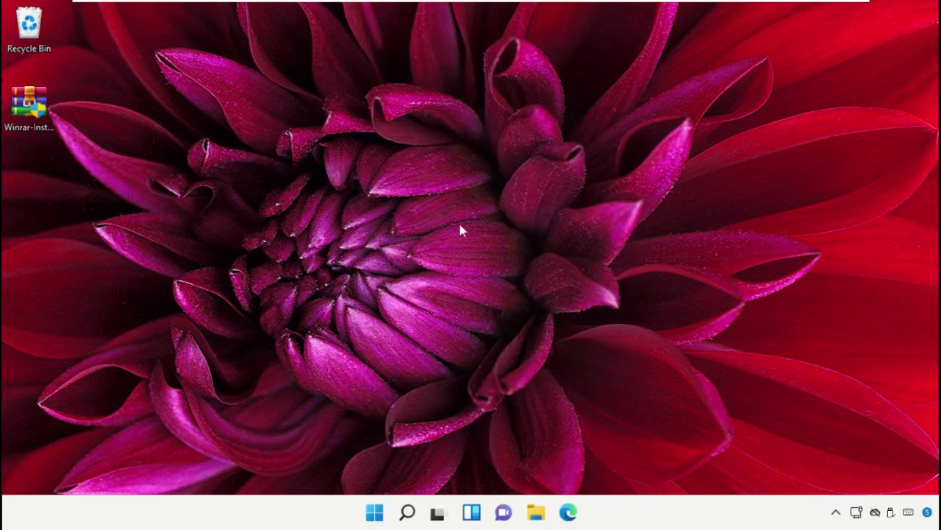
# Step: Open System Configuration and choose Selective startup without loading startup items
pyautogui.click(407, 513)
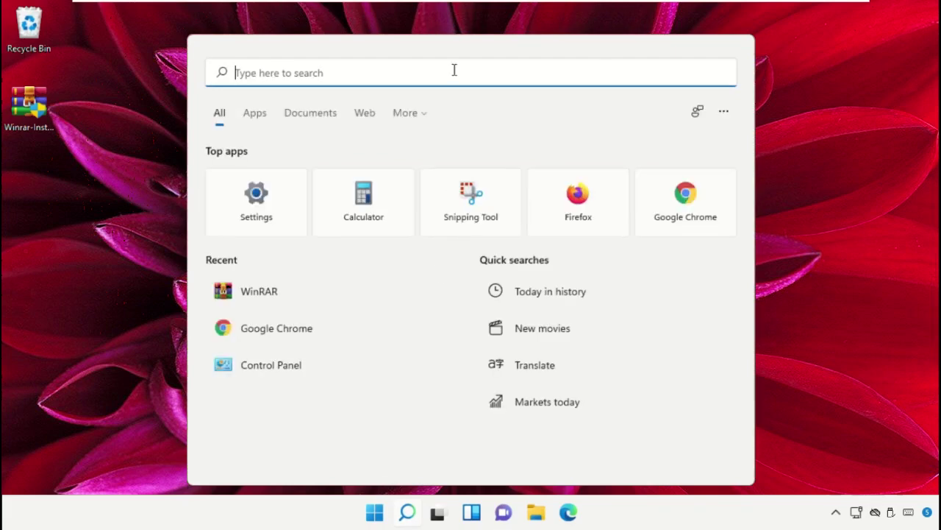
pyautogui.write('System Configuration')
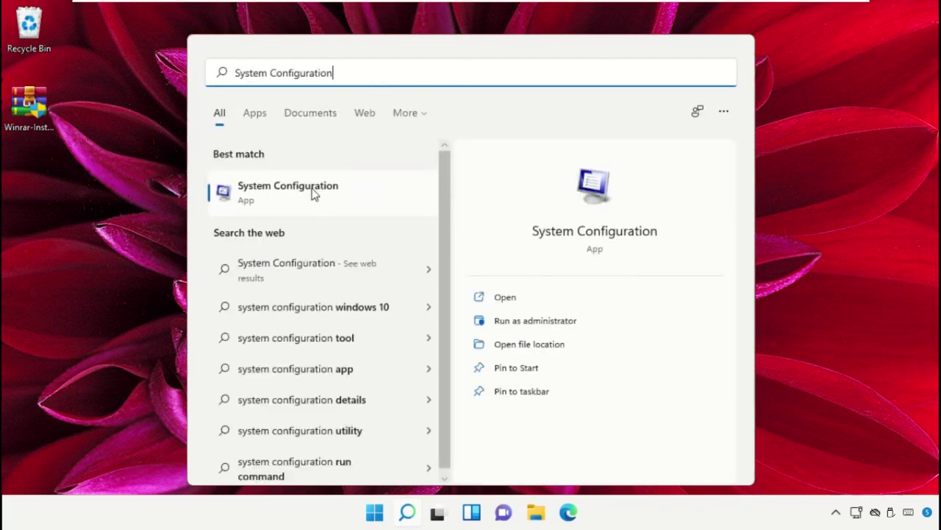
pyautogui.click(314, 193)
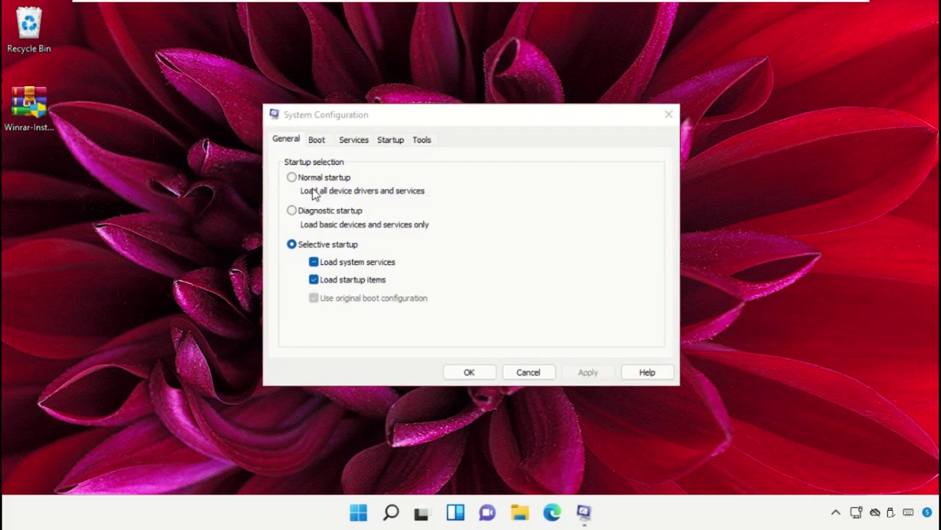
pyautogui.moveTo(481, 119); pyautogui.dragTo(448, 89)
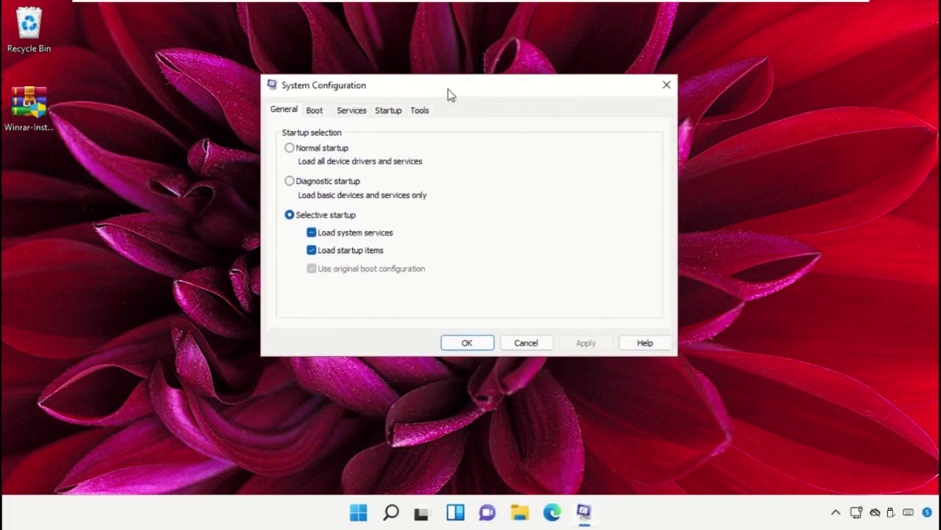
pyautogui.click(291, 148)
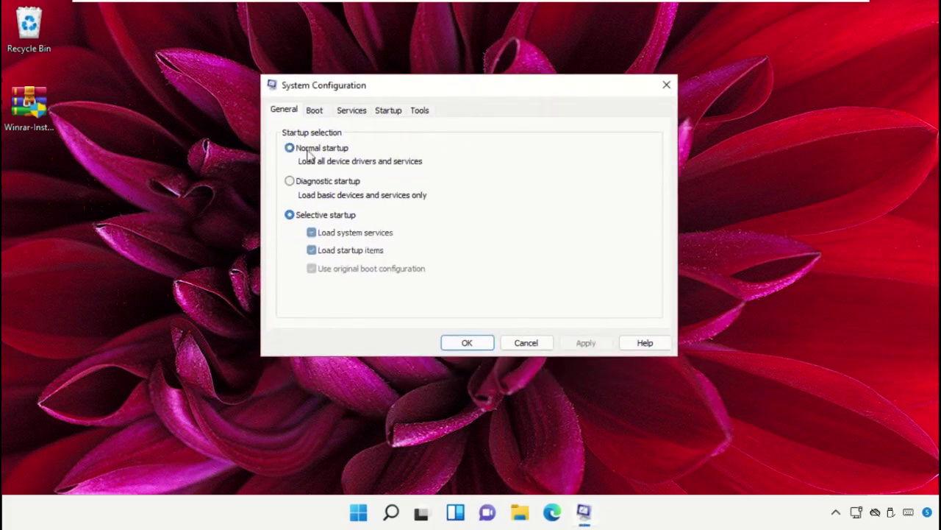
pyautogui.click(292, 215)
pyautogui.click(320, 253)
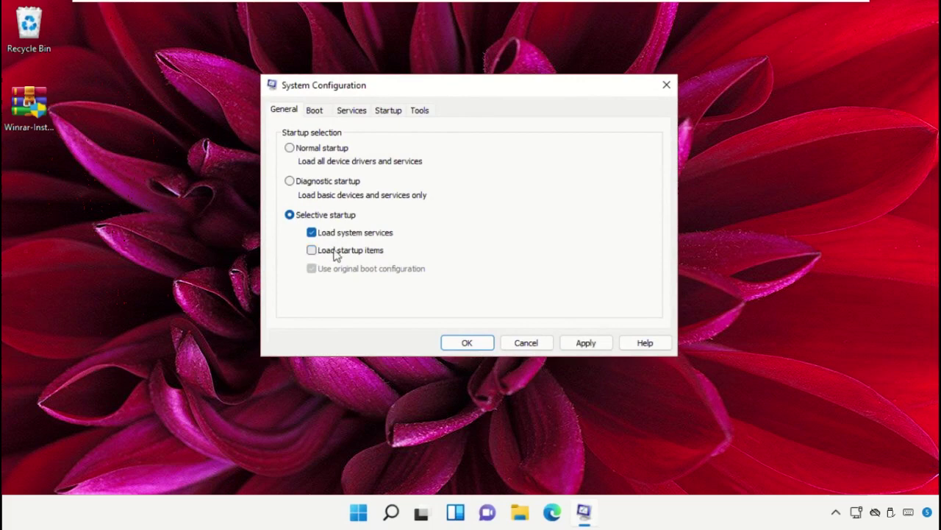
# Step: Hide all Microsoft services, disable the rest, apply, and restart Windows
pyautogui.click(360, 114)
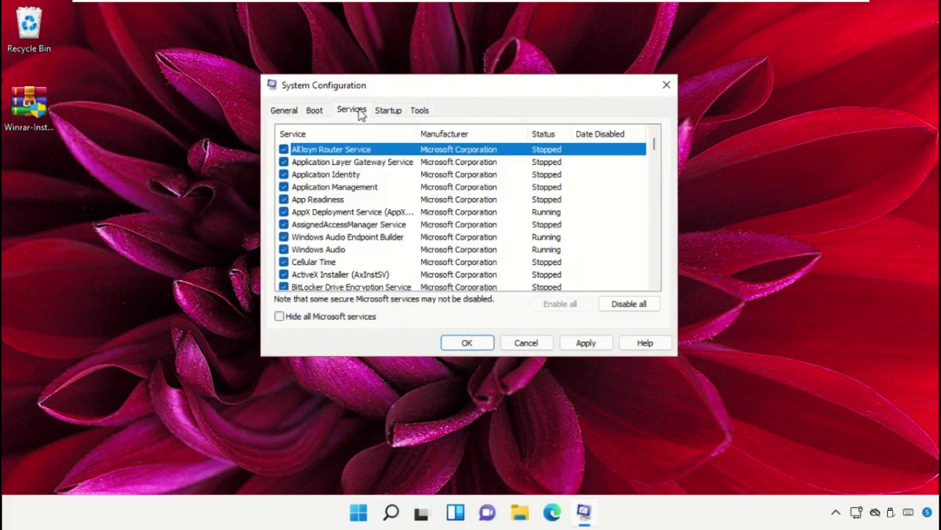
pyautogui.click(322, 316)
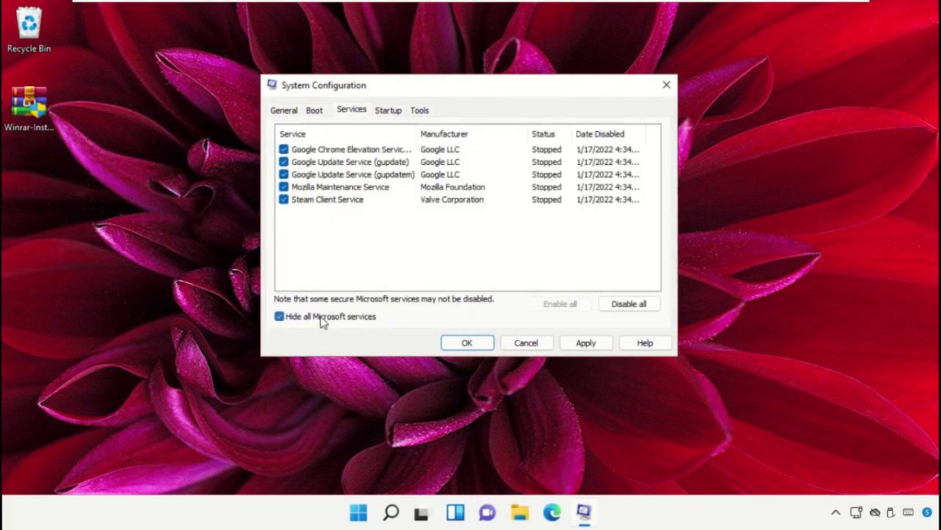
pyautogui.click(624, 309)
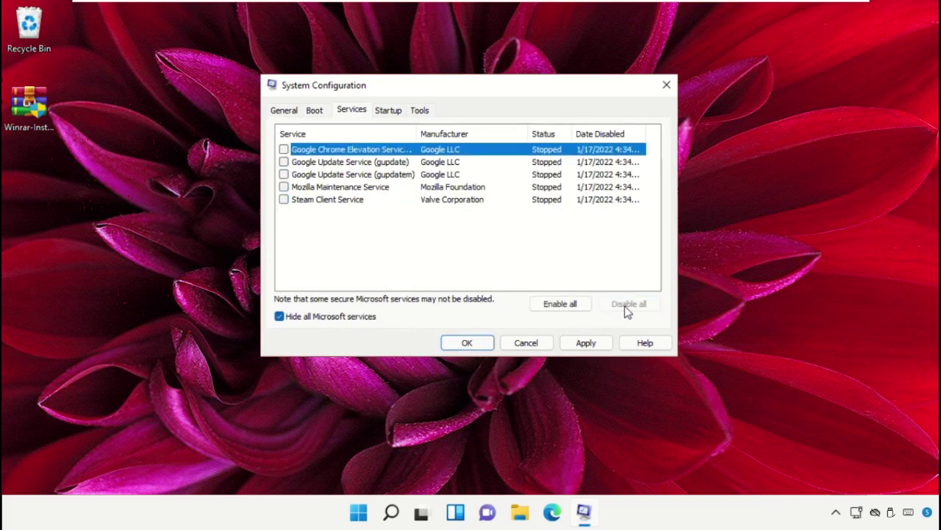
pyautogui.click(587, 344)
pyautogui.click(466, 342)
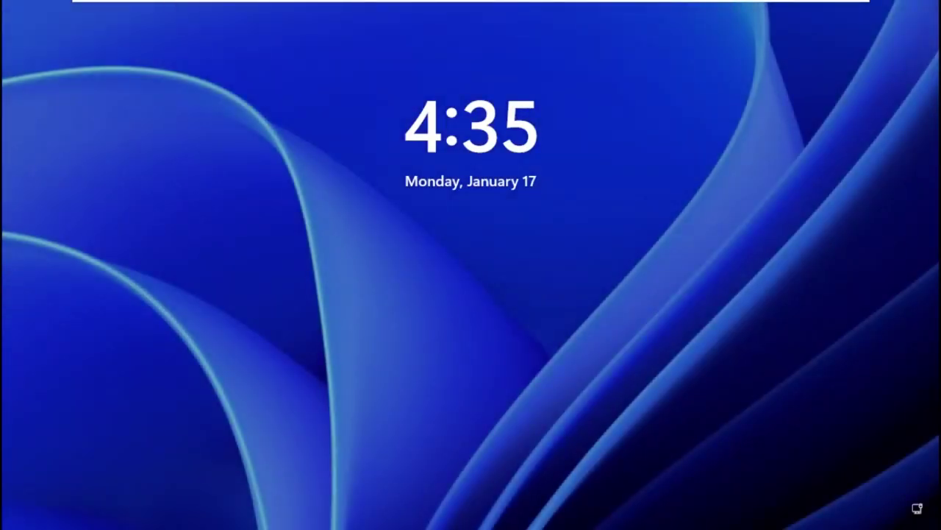
# Step: Sign back in with the PIN and open the Start menu's power options
pyautogui.press('Return')
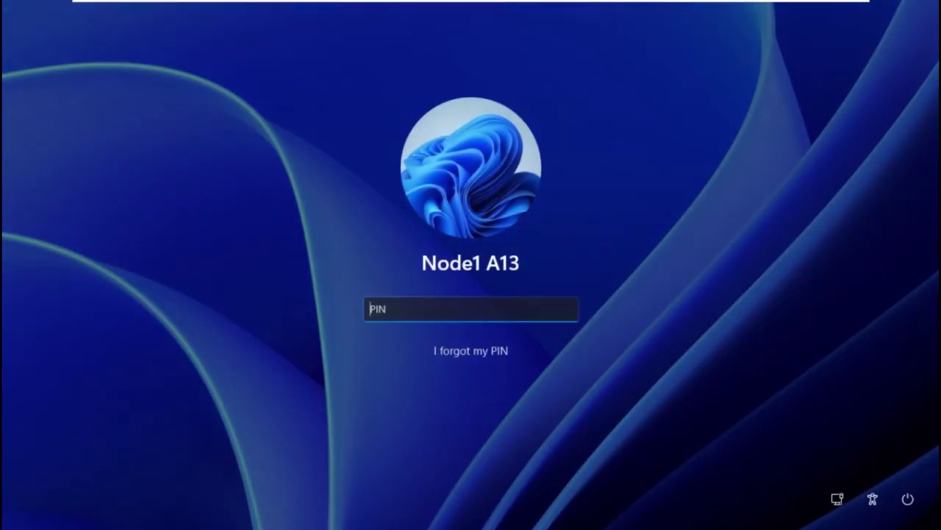
pyautogui.write('123456')
pyautogui.press('Return')
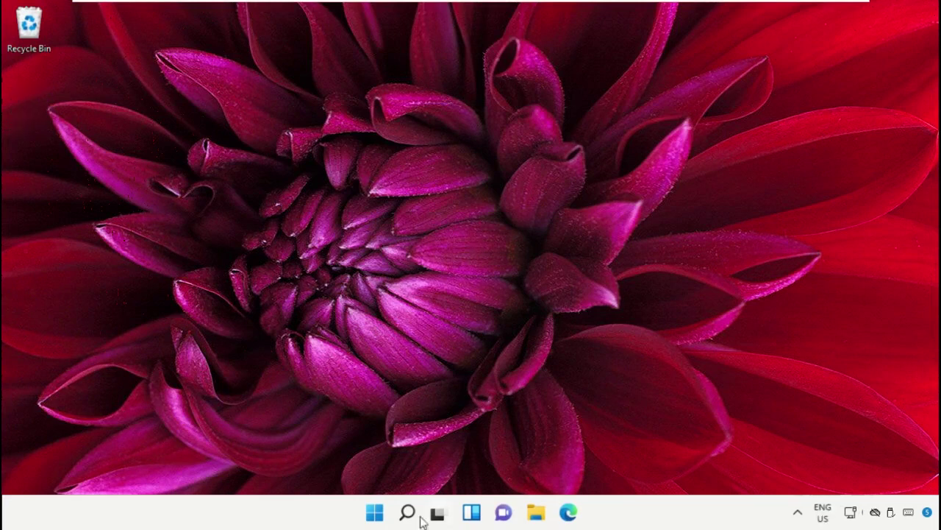
pyautogui.click(375, 515)
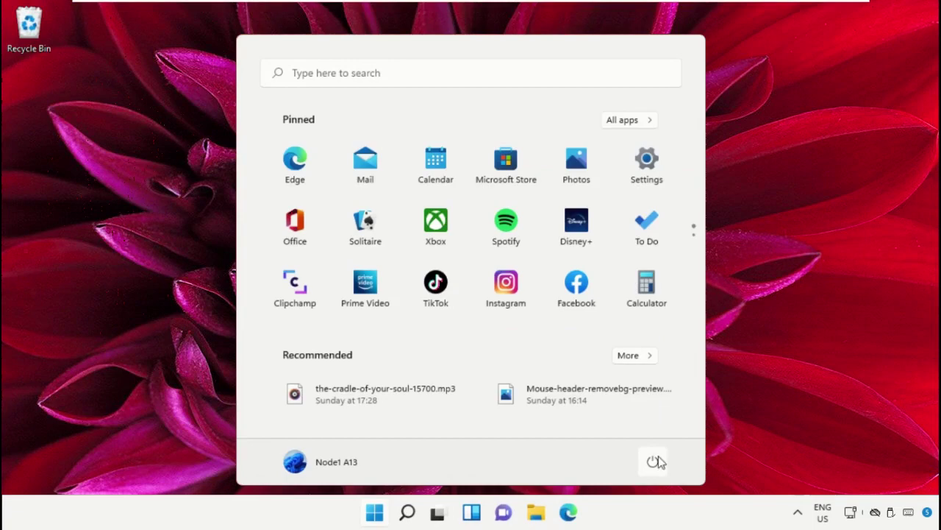
pyautogui.click(655, 462)
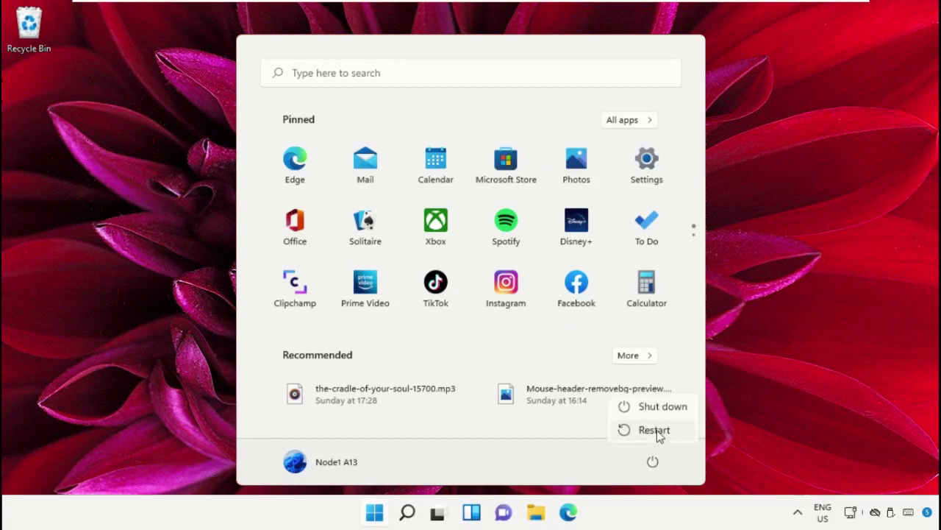